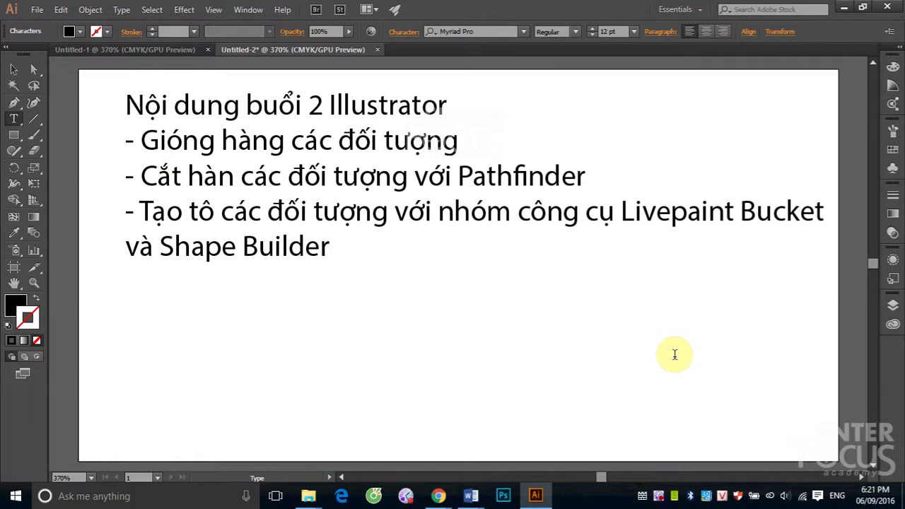
# Switch from the lesson outline to the empty Untitled-1 document.
pyautogui.click(149, 49)
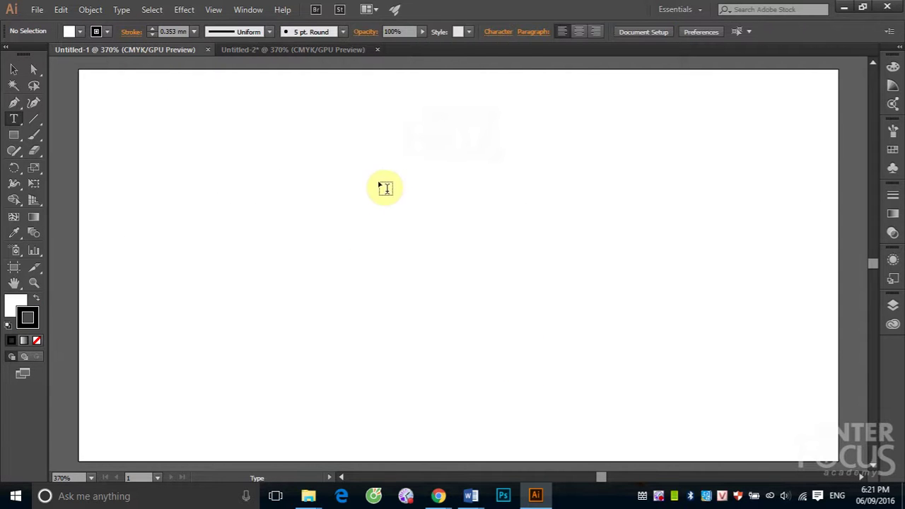
# Activate the Rectangle tool for drawing on the Untitled-1 artboard.
pyautogui.click(14, 135)
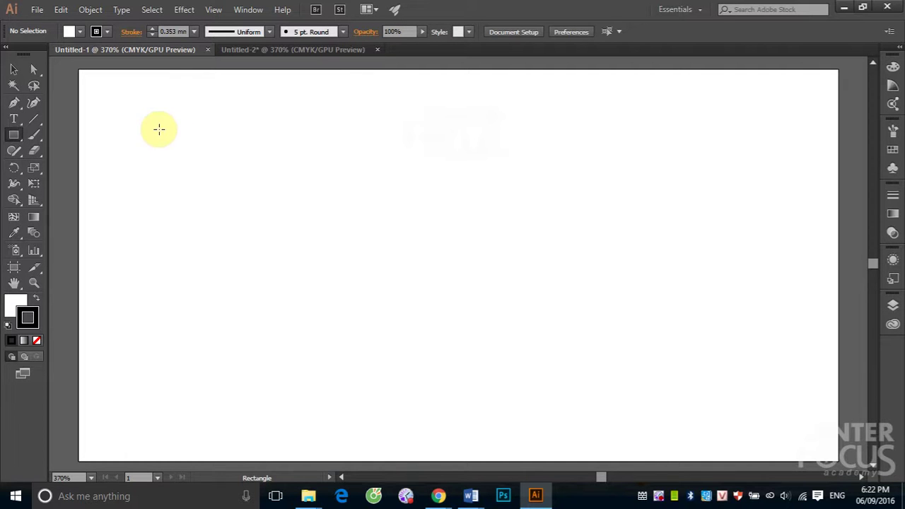
# Draw a rectangle at the artboard's top left, filled red with no stroke.
pyautogui.moveTo(162, 127); pyautogui.dragTo(250, 188)
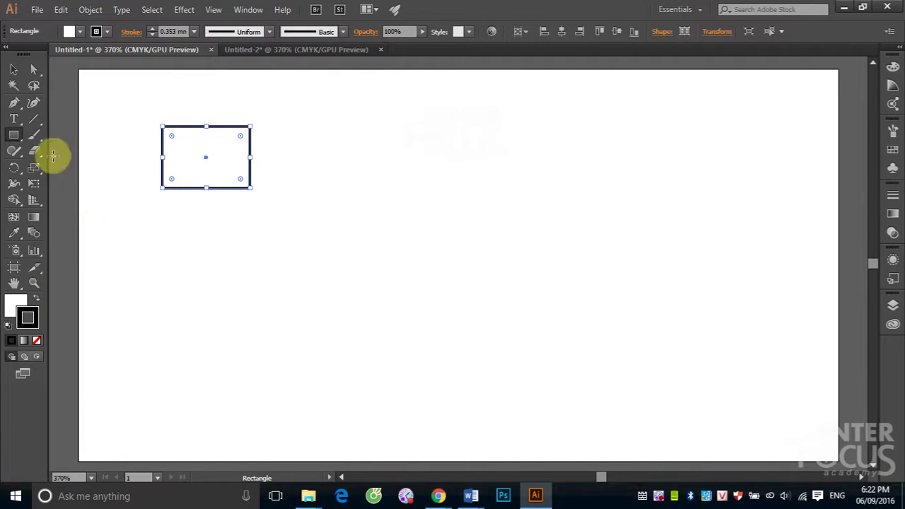
pyautogui.click(13, 69)
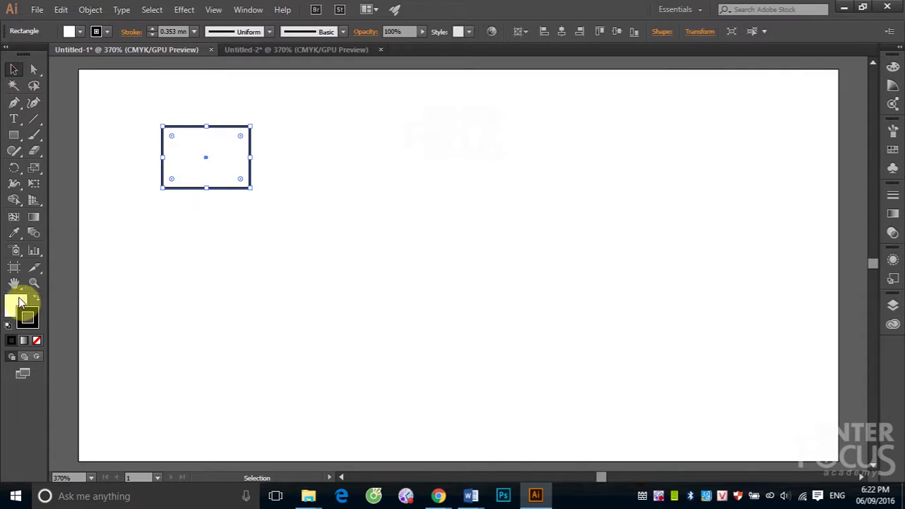
pyautogui.click(15, 304)
pyautogui.click(893, 150)
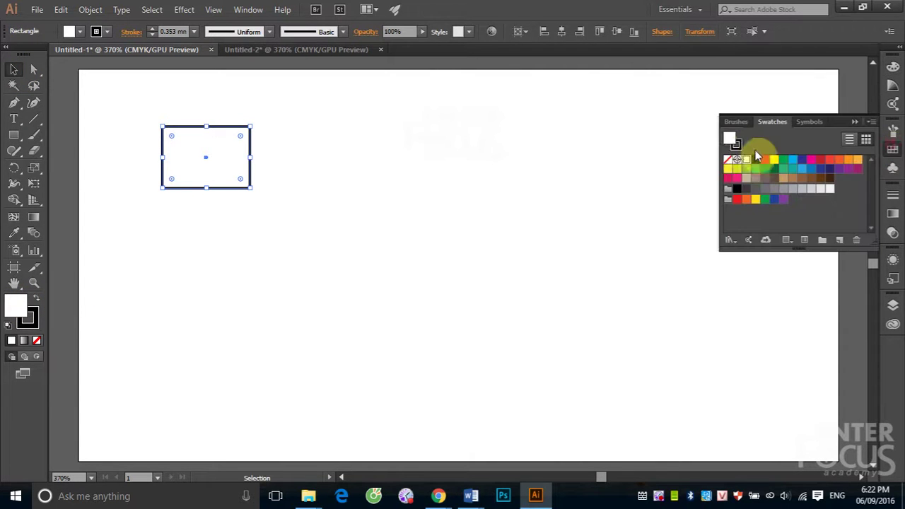
pyautogui.click(765, 162)
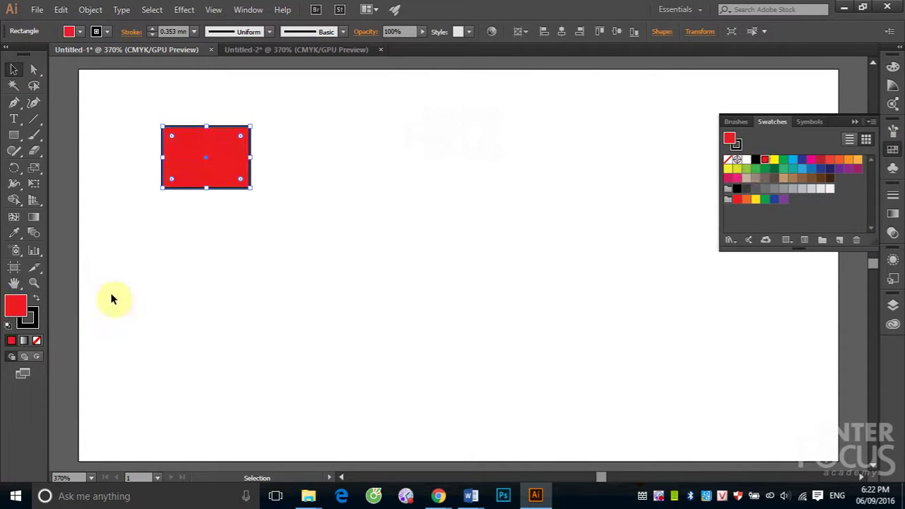
pyautogui.click(37, 322)
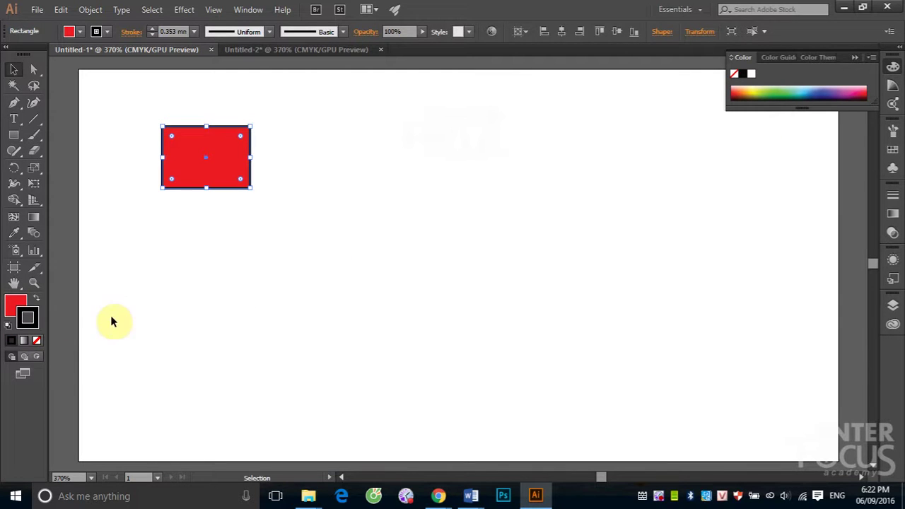
pyautogui.click(36, 341)
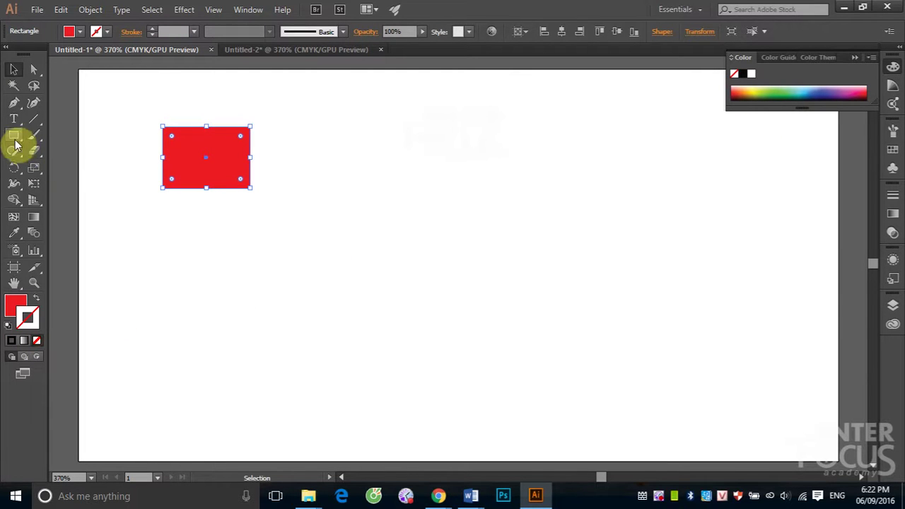
# Draw a circle near the artboard centre, filled green with no outline.
pyautogui.moveTo(14, 135); pyautogui.dragTo(48, 163)
pyautogui.click(48, 166)
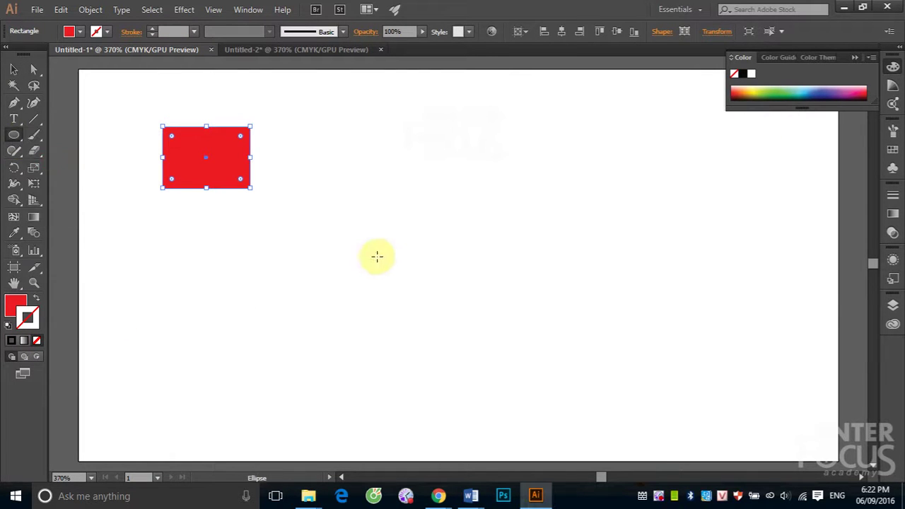
pyautogui.moveTo(377, 254); pyautogui.dragTo(473, 347)
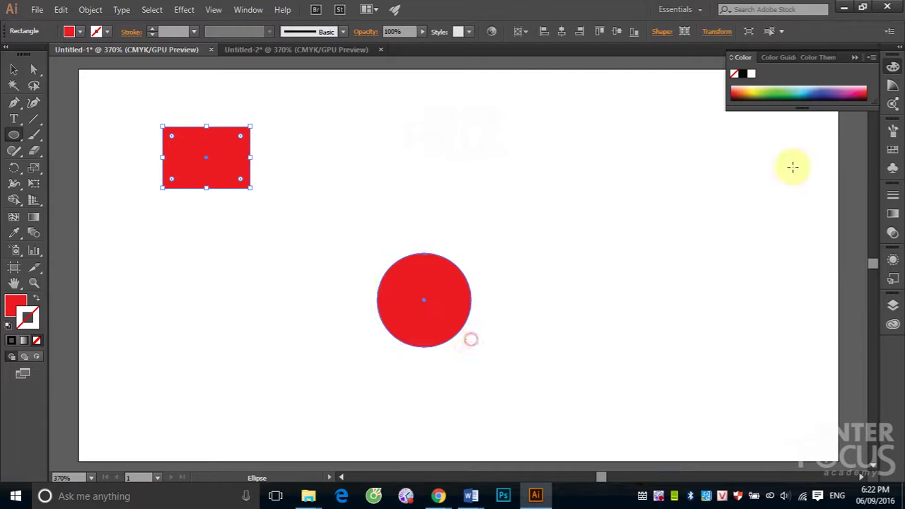
pyautogui.click(893, 149)
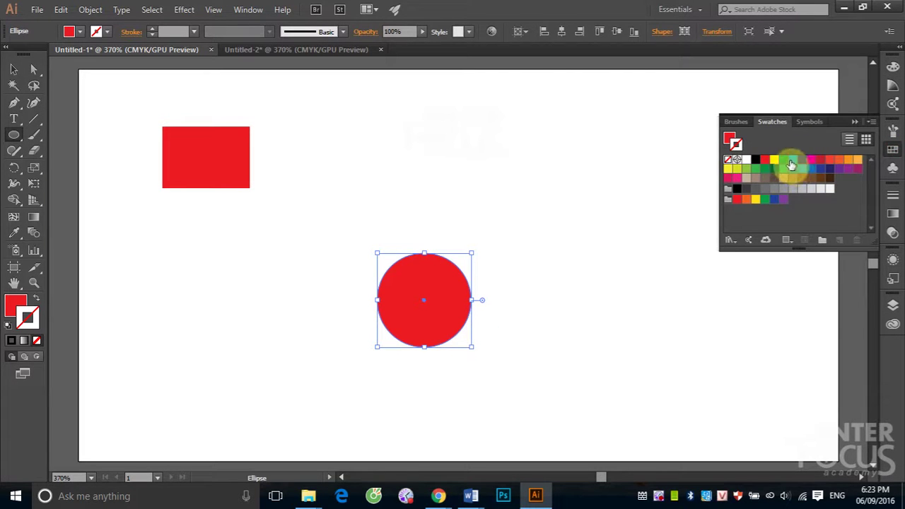
pyautogui.click(783, 159)
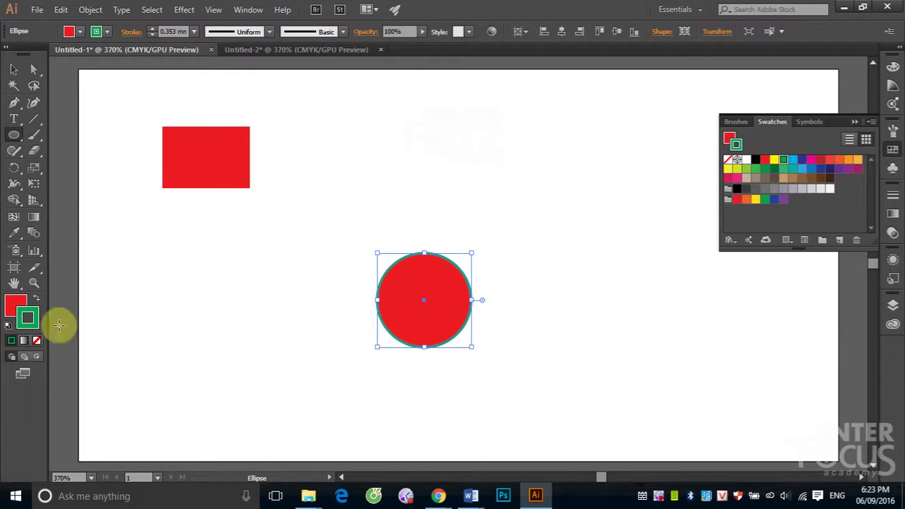
pyautogui.click(37, 340)
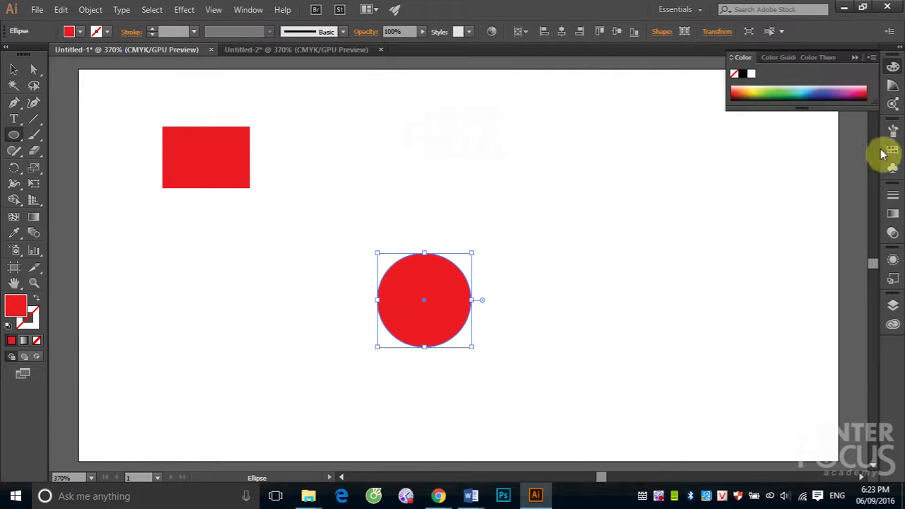
pyautogui.click(892, 149)
pyautogui.click(783, 159)
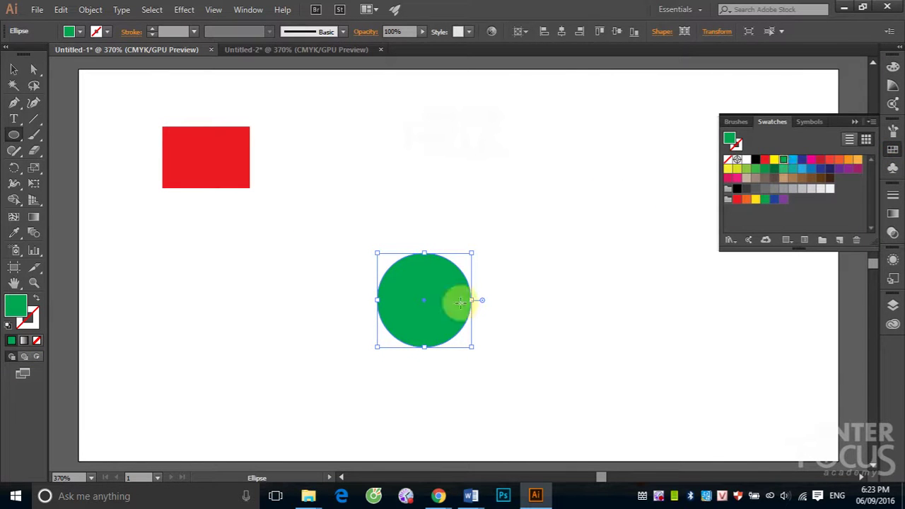
# Draw a blue-filled hexagon at the artboard's lower right.
pyautogui.click(13, 135)
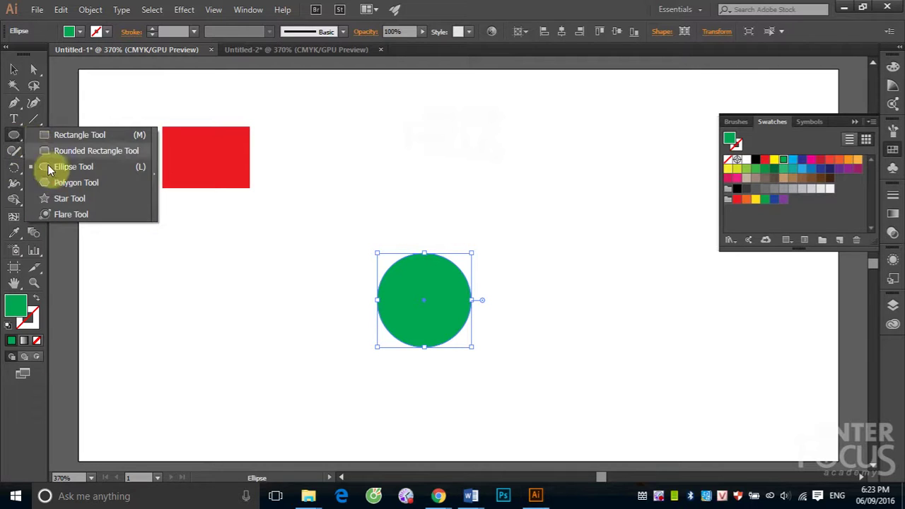
pyautogui.click(44, 182)
pyautogui.moveTo(692, 373); pyautogui.dragTo(734, 405)
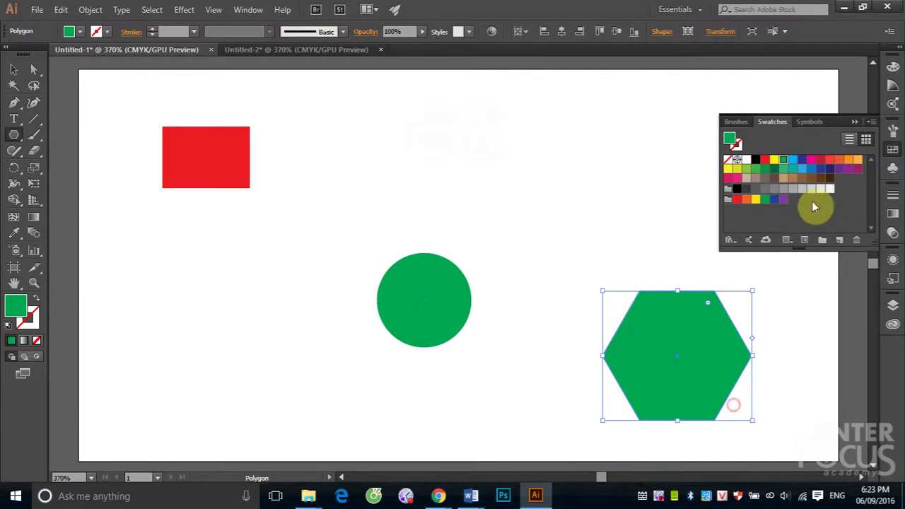
pyautogui.click(802, 159)
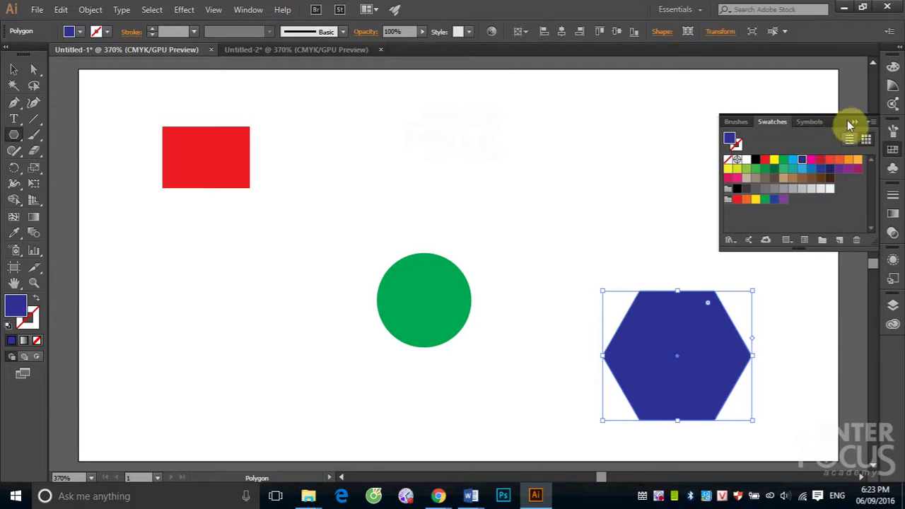
pyautogui.click(854, 124)
# Widen the red rectangle to the right and shift the green circle up and right.
pyautogui.click(14, 69)
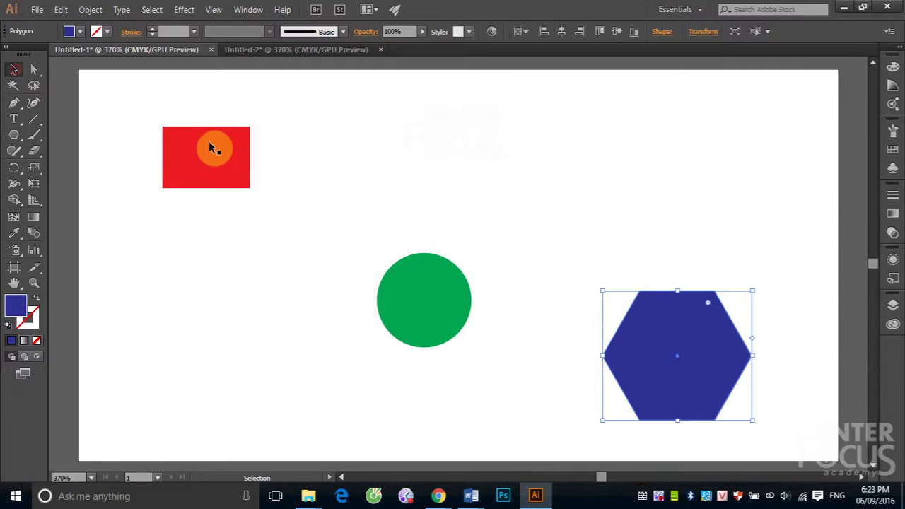
pyautogui.click(213, 147)
pyautogui.moveTo(251, 157); pyautogui.dragTo(321, 163)
pyautogui.moveTo(447, 289); pyautogui.dragTo(467, 253)
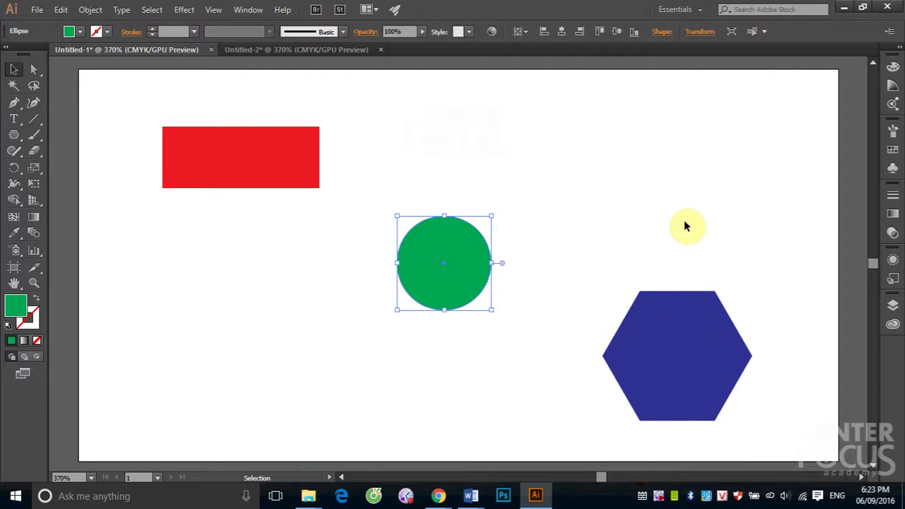
pyautogui.click(283, 151)
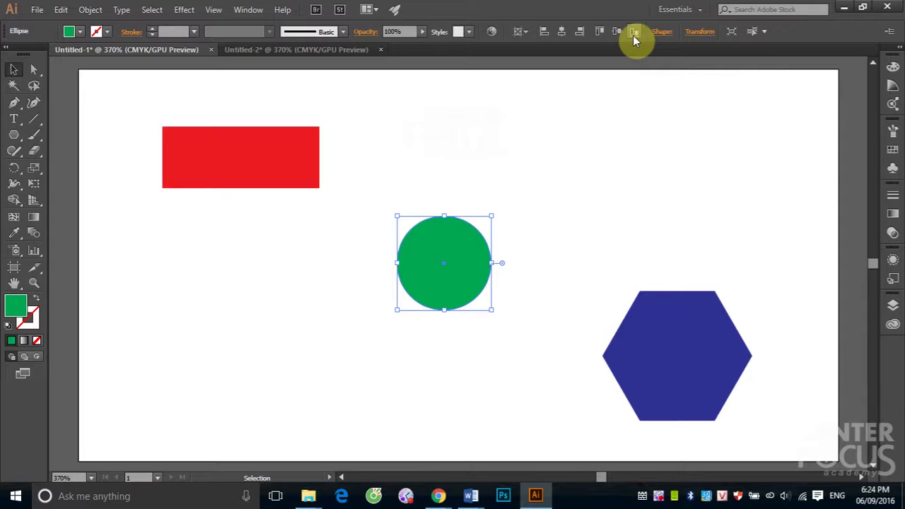
pyautogui.click(526, 31)
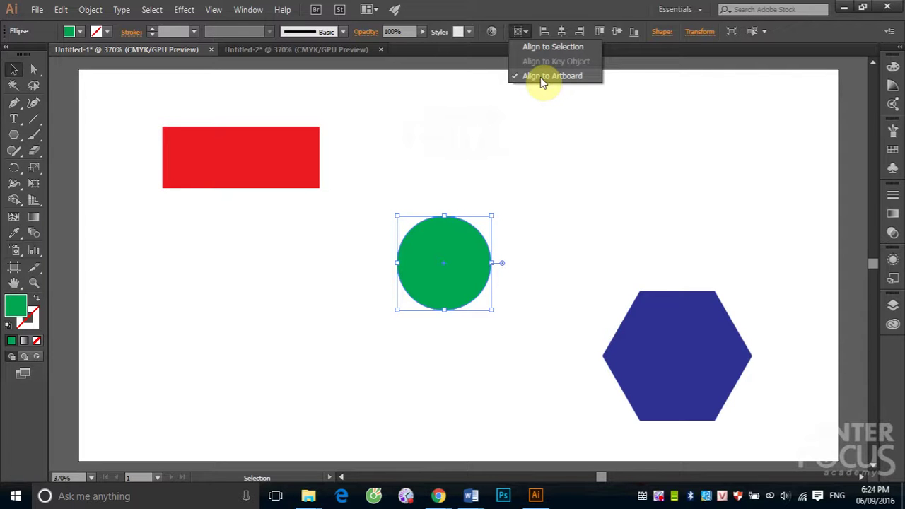
pyautogui.click(541, 132)
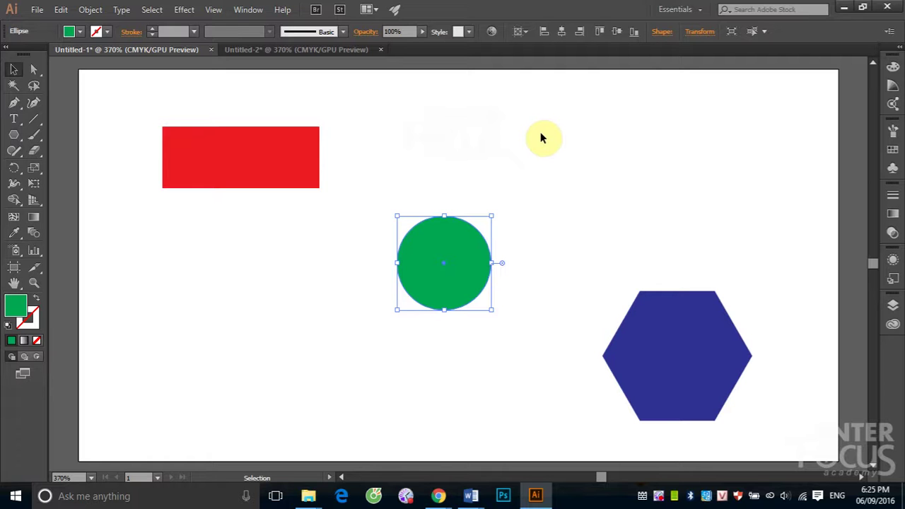
# Cycle the green circle through artboard alignments, ending at Vertical Align Bottom.
pyautogui.click(546, 32)
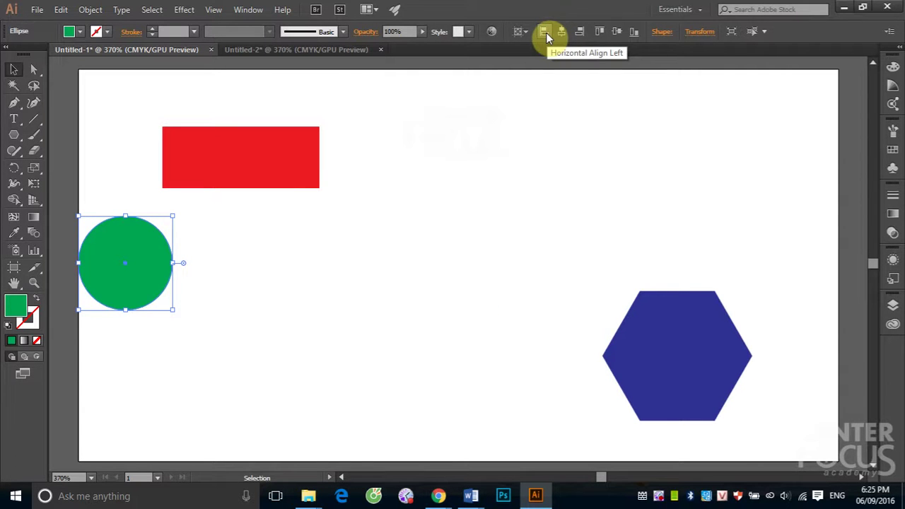
pyautogui.click(580, 30)
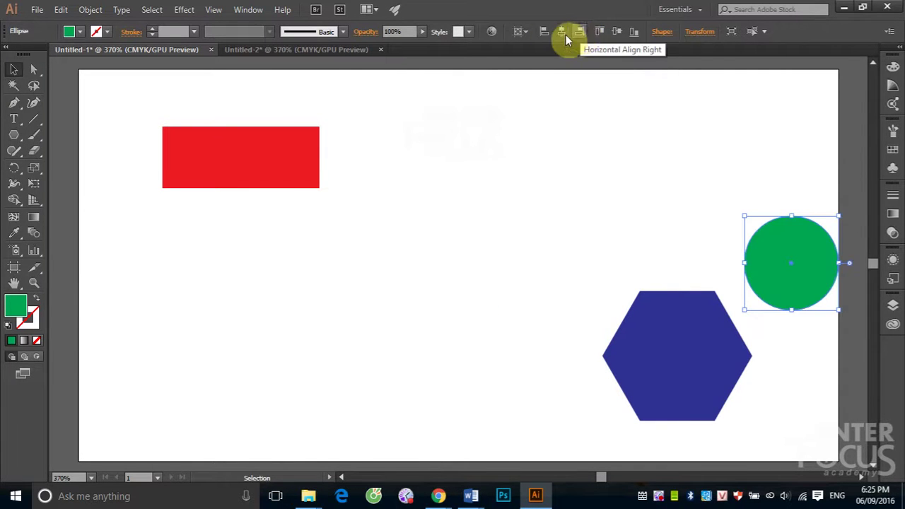
pyautogui.click(561, 32)
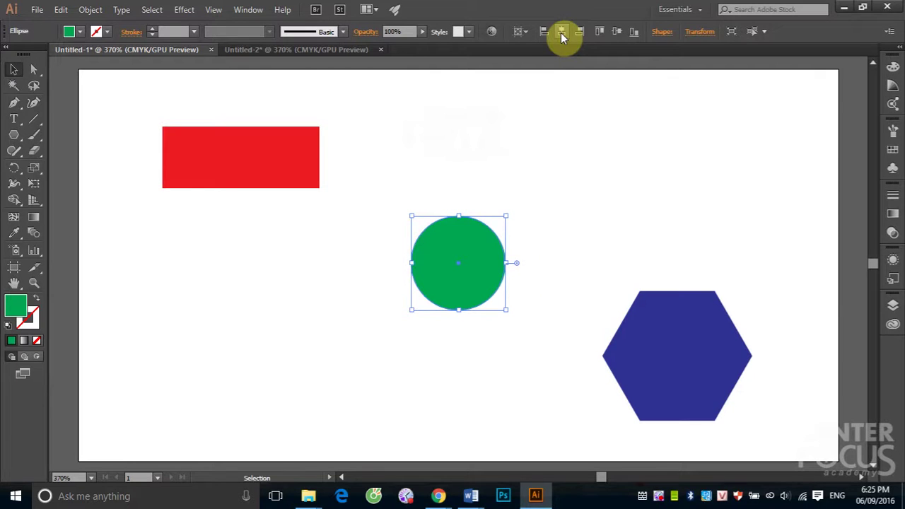
pyautogui.click(597, 32)
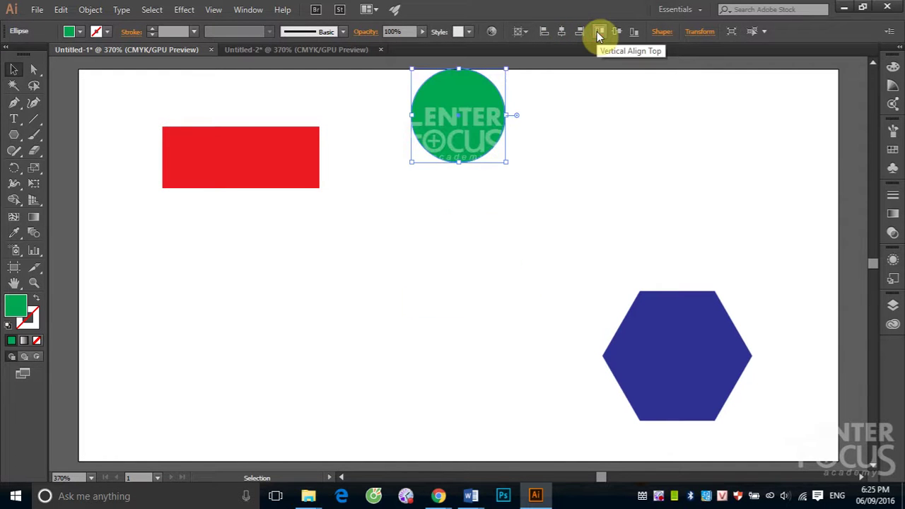
pyautogui.click(617, 32)
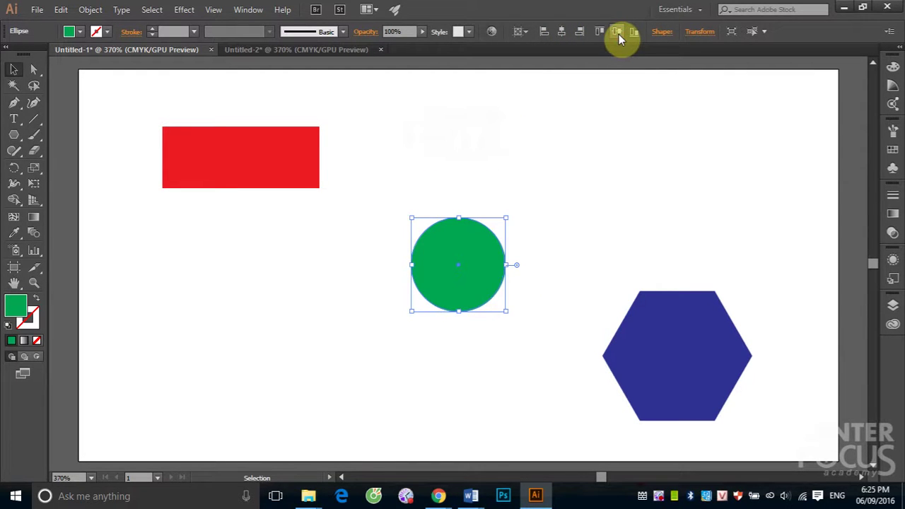
pyautogui.click(635, 33)
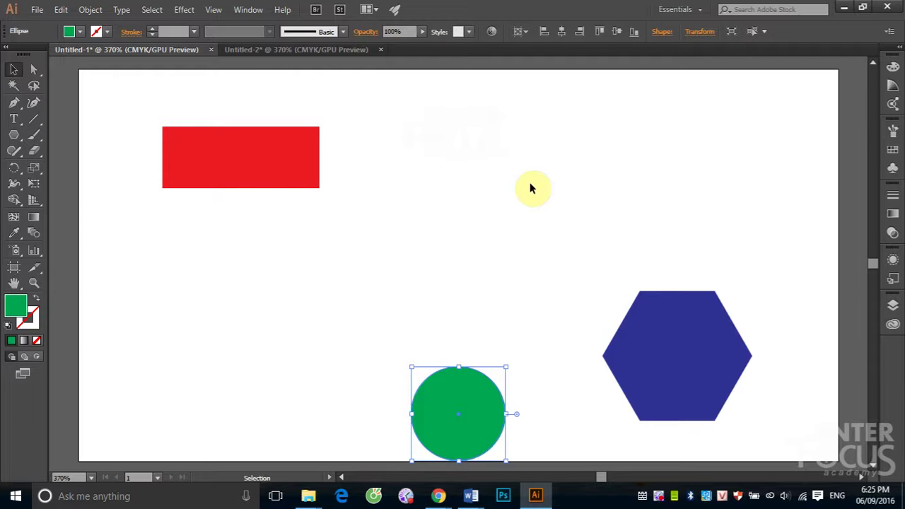
# Select all three shapes and try each align button, stacking them centred on the artboard.
pyautogui.moveTo(113, 107); pyautogui.dragTo(764, 437)
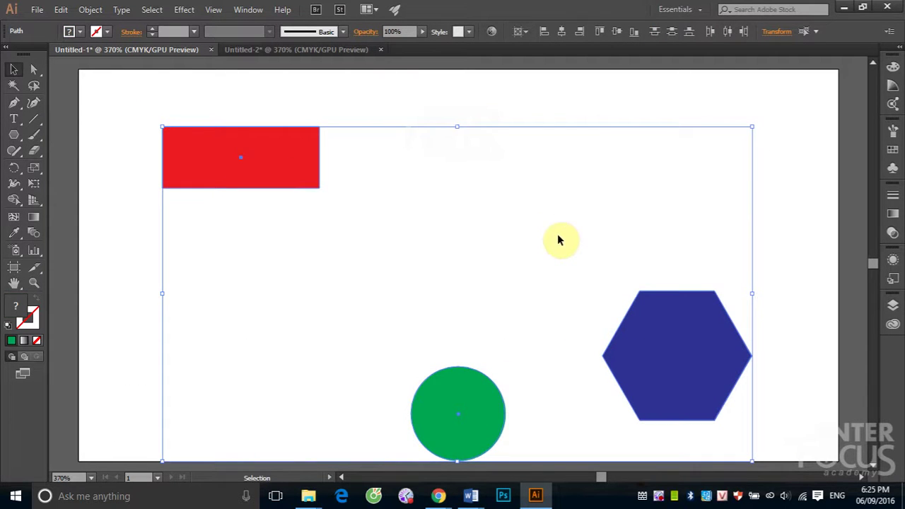
pyautogui.click(544, 32)
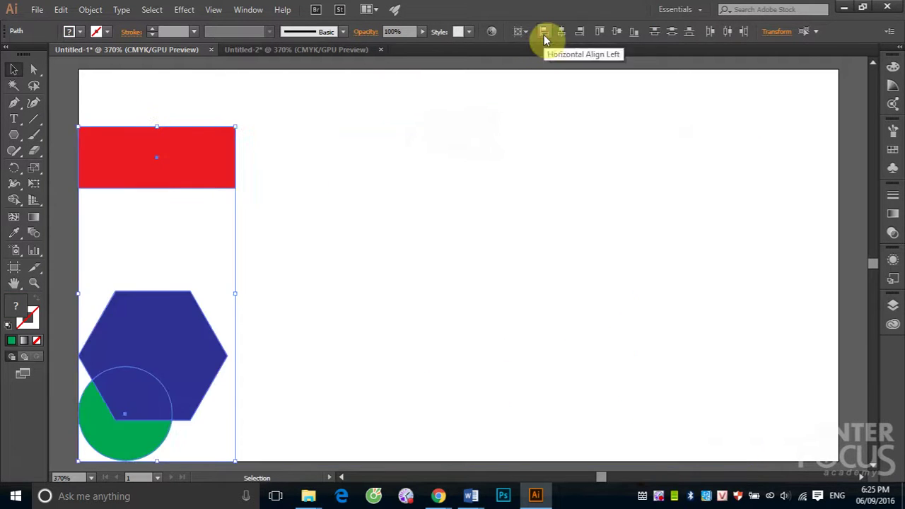
pyautogui.click(581, 32)
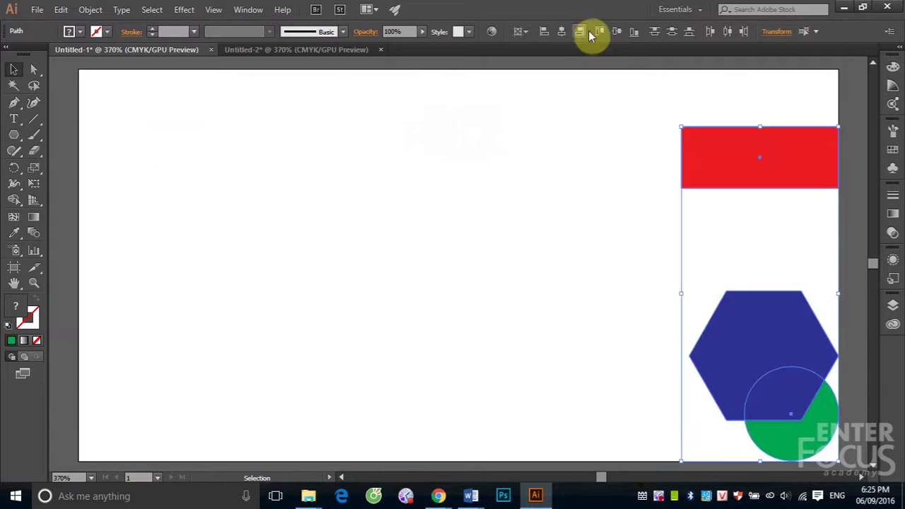
pyautogui.click(632, 33)
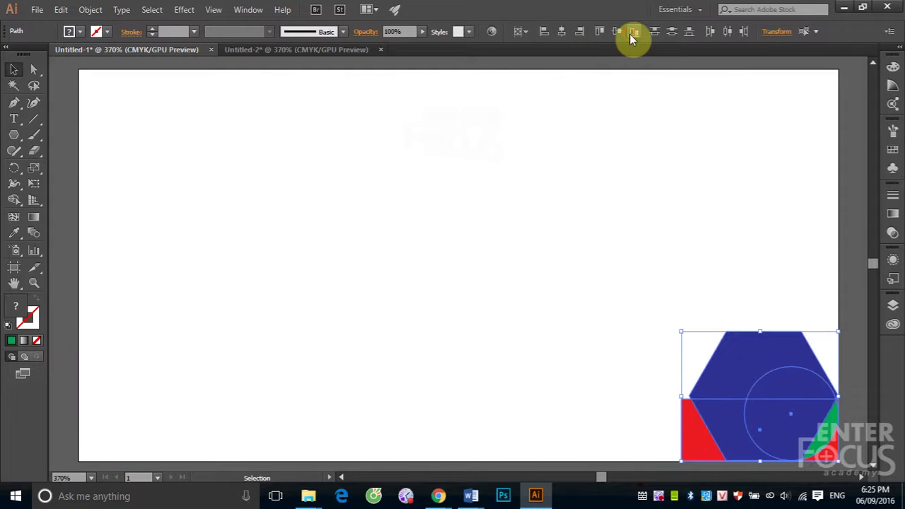
pyautogui.click(618, 32)
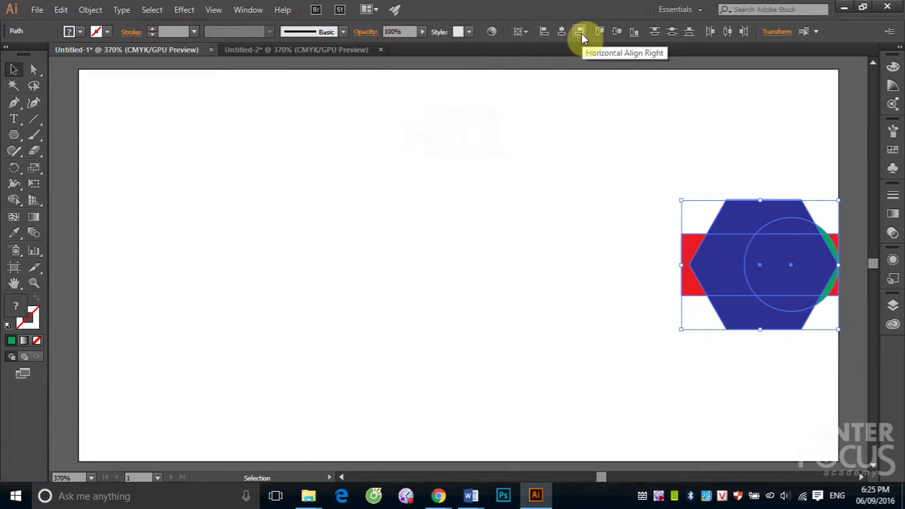
pyautogui.click(563, 32)
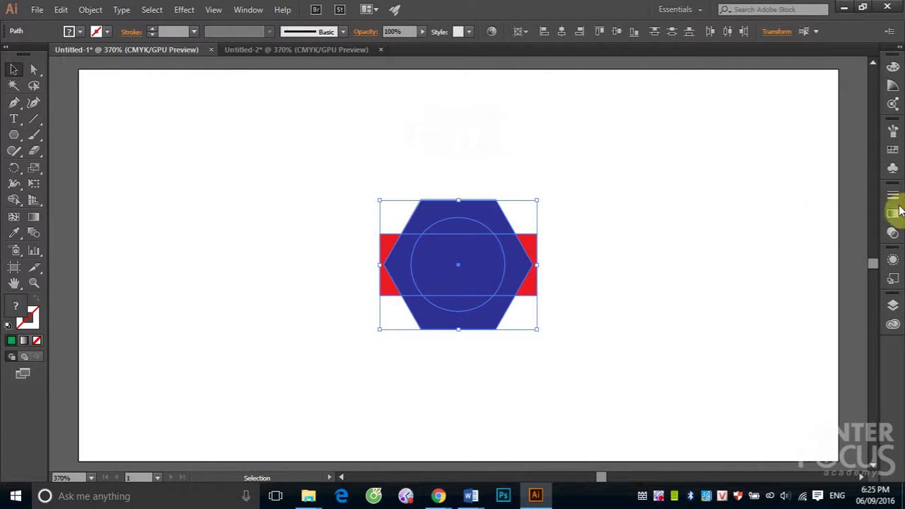
# Deselect, then move the blue hexagon to top left and green circle to lower right.
pyautogui.click(685, 214)
pyautogui.moveTo(452, 219); pyautogui.dragTo(196, 137)
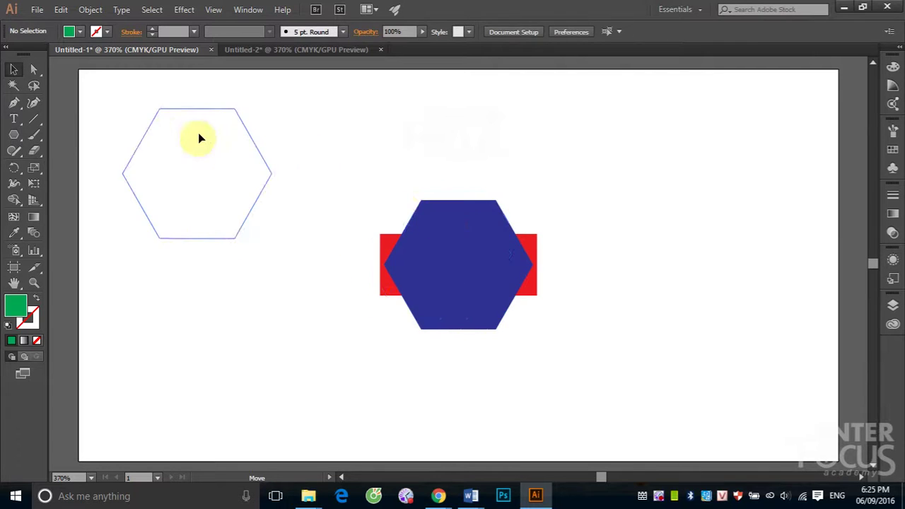
pyautogui.moveTo(450, 257)
pyautogui.mouseDown()
pyautogui.moveTo(672, 205)
pyautogui.moveTo(722, 378)
pyautogui.mouseUp()
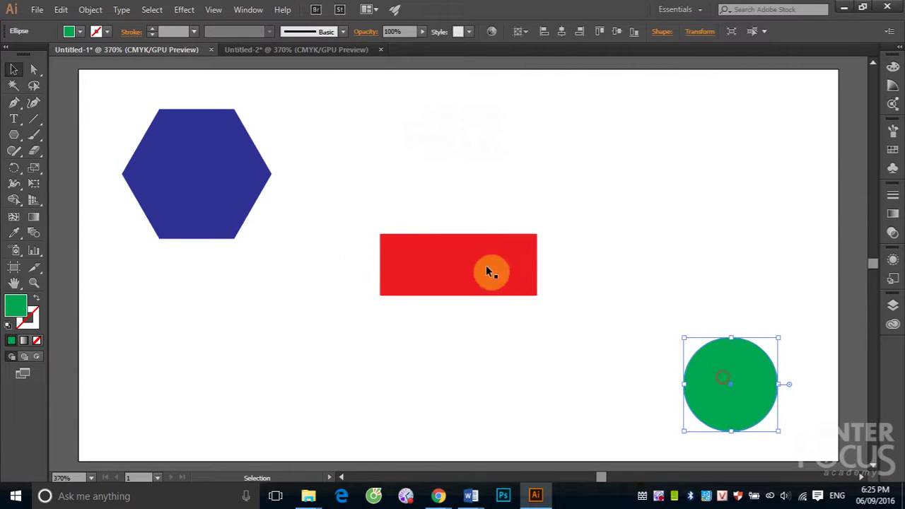
# Nudge the red rectangle down-right, set Align To Selection, and select all three shapes.
pyautogui.moveTo(487, 267); pyautogui.dragTo(500, 291)
pyautogui.click(527, 34)
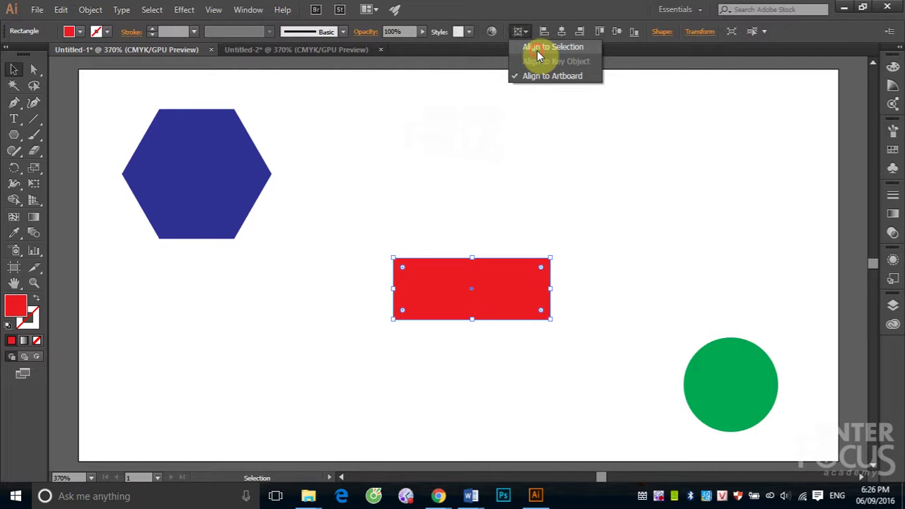
pyautogui.click(537, 50)
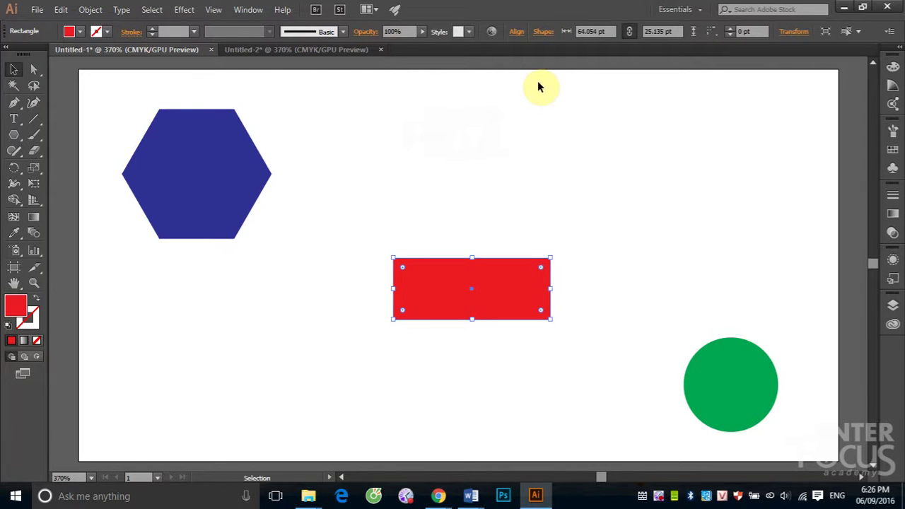
pyautogui.click(407, 136)
pyautogui.moveTo(97, 89); pyautogui.dragTo(592, 365)
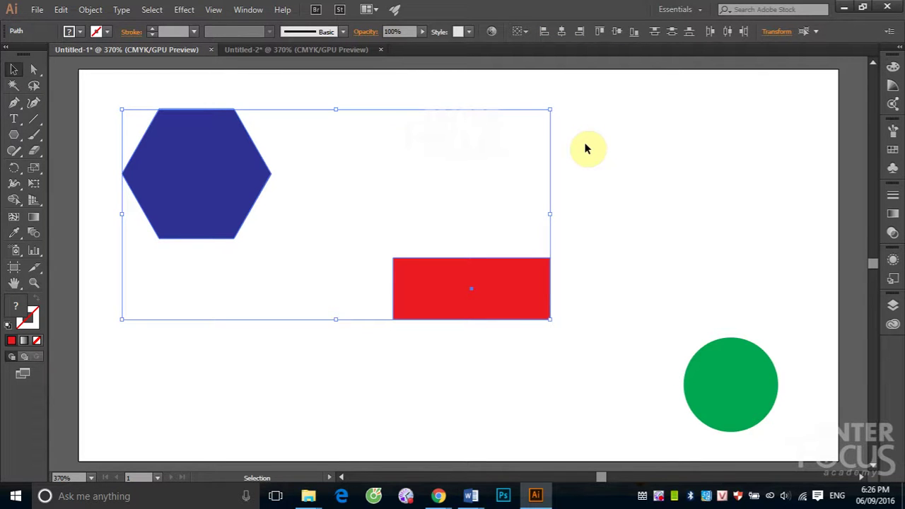
pyautogui.moveTo(98, 96); pyautogui.dragTo(802, 435)
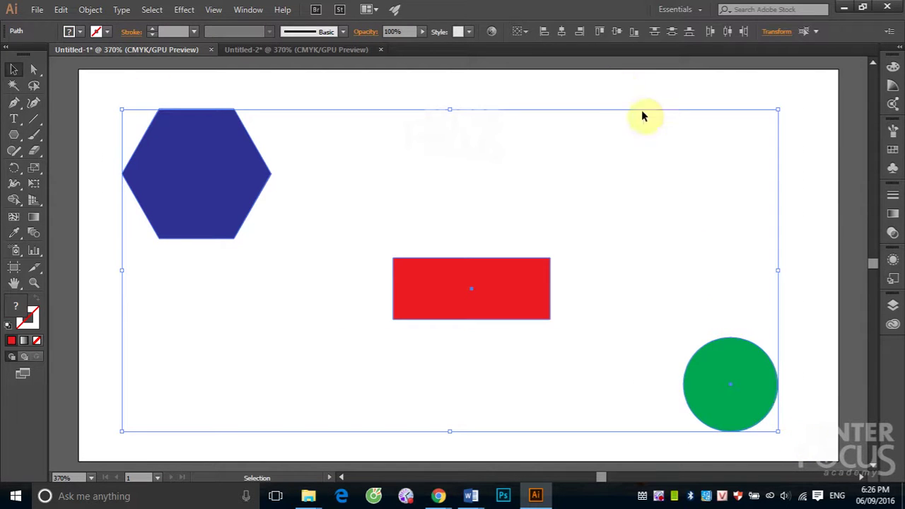
pyautogui.click(544, 32)
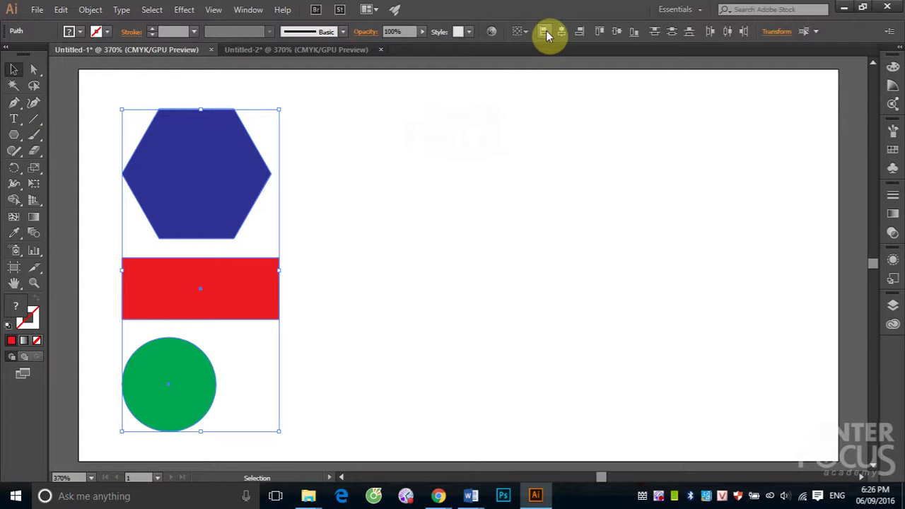
pyautogui.hotkey('ctrl', 'z')
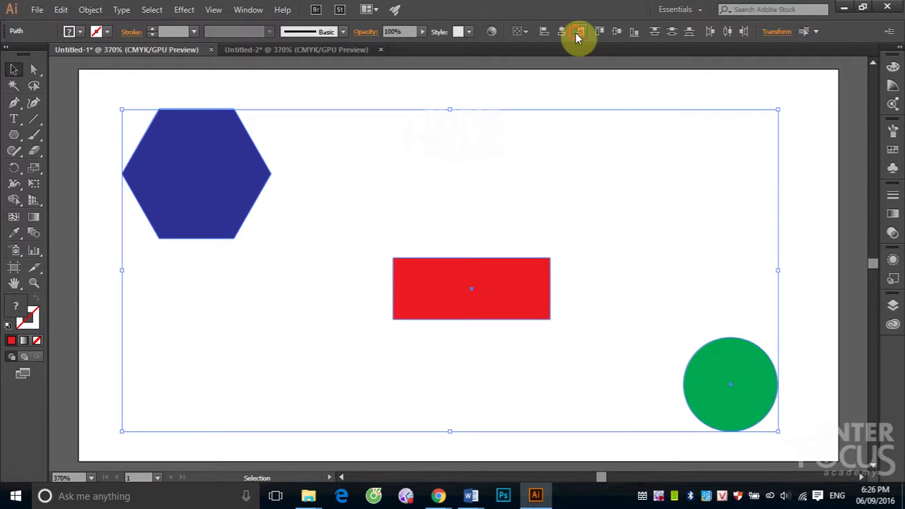
pyautogui.click(579, 33)
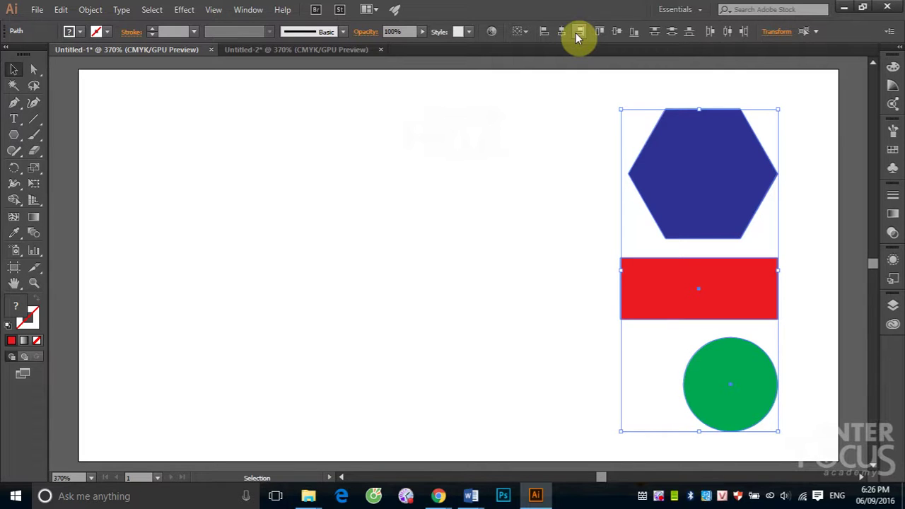
pyautogui.hotkey('ctrl', 'z')
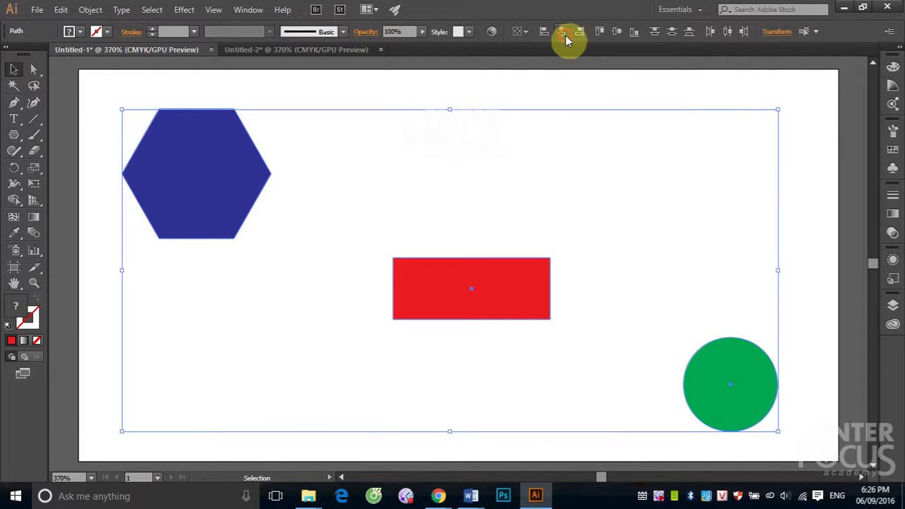
pyautogui.click(563, 33)
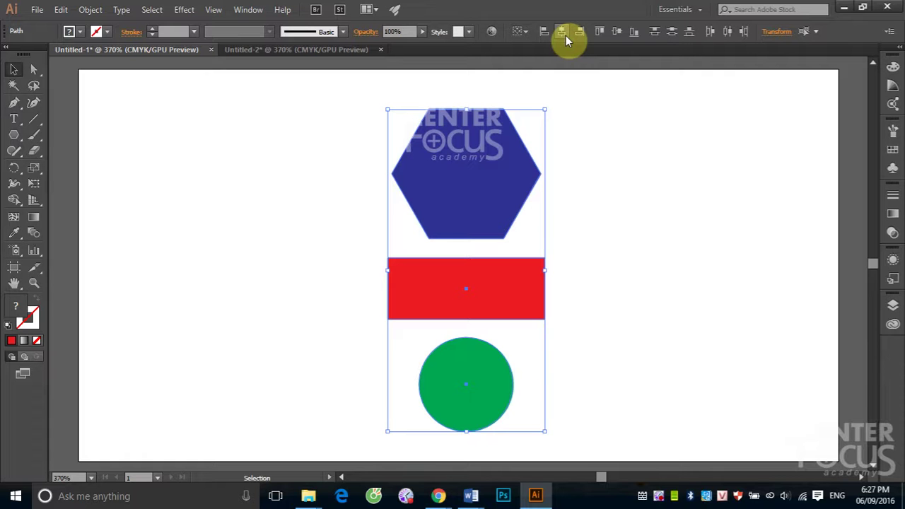
pyautogui.hotkey('ctrl', 'z')
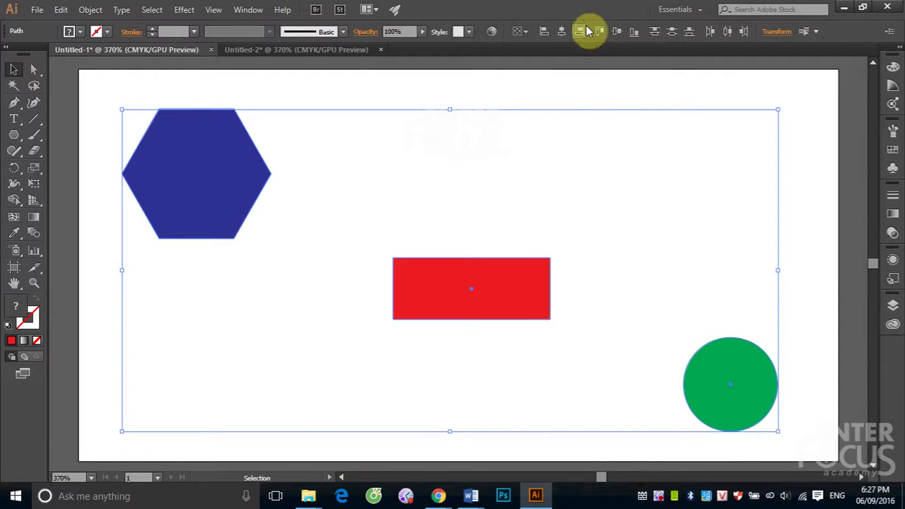
pyautogui.click(598, 32)
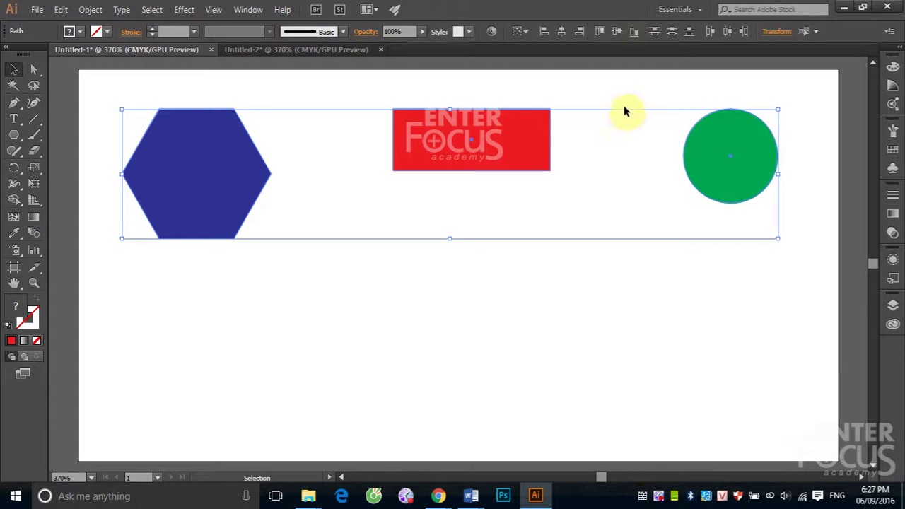
pyautogui.hotkey('ctrl', 'z')
pyautogui.click(633, 37)
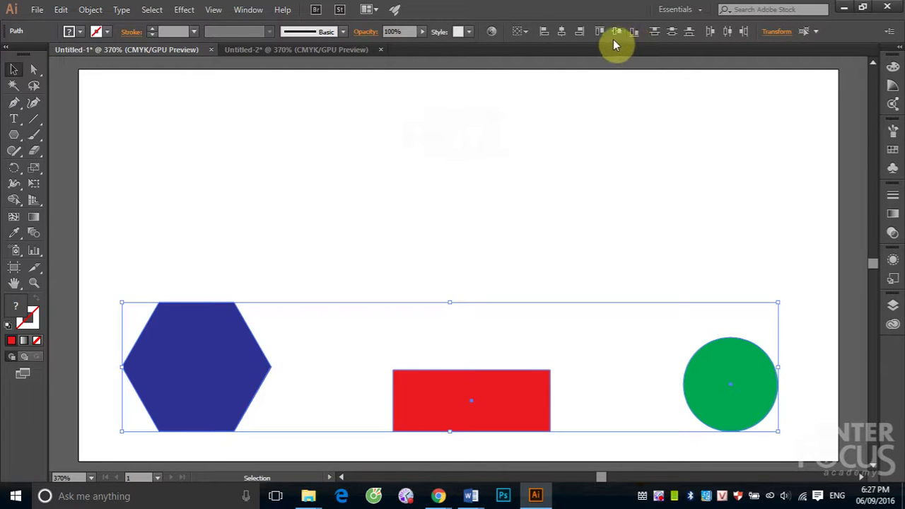
pyautogui.click(615, 33)
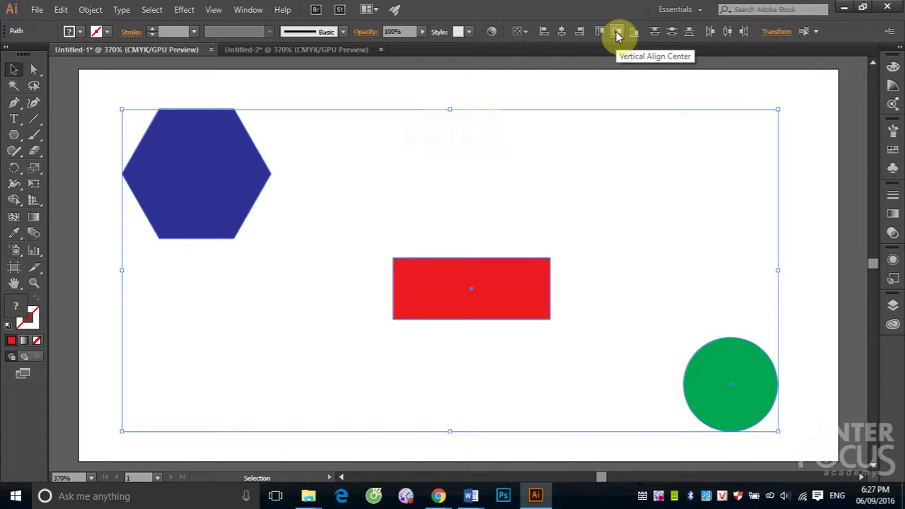
pyautogui.click(616, 31)
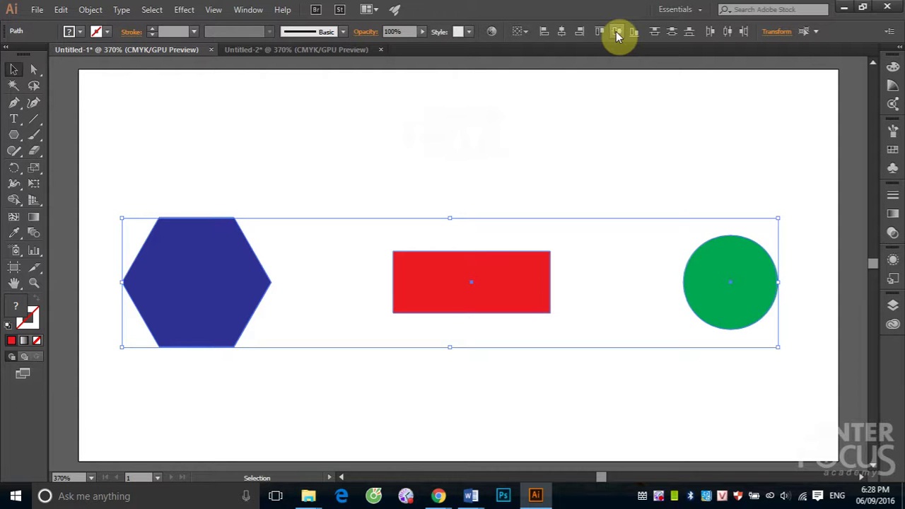
pyautogui.hotkey('ctrl', 'z')
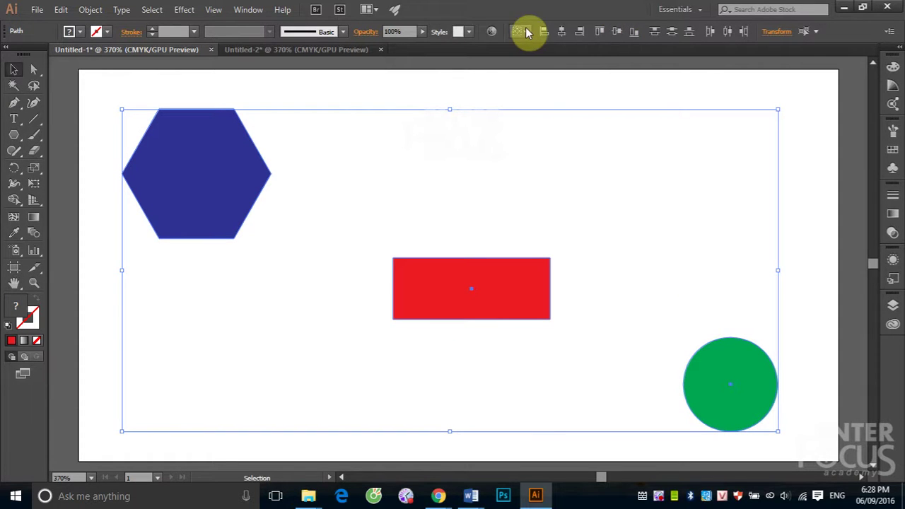
# Try the hexagon as alignment key object, then clear the selection.
pyautogui.click(527, 33)
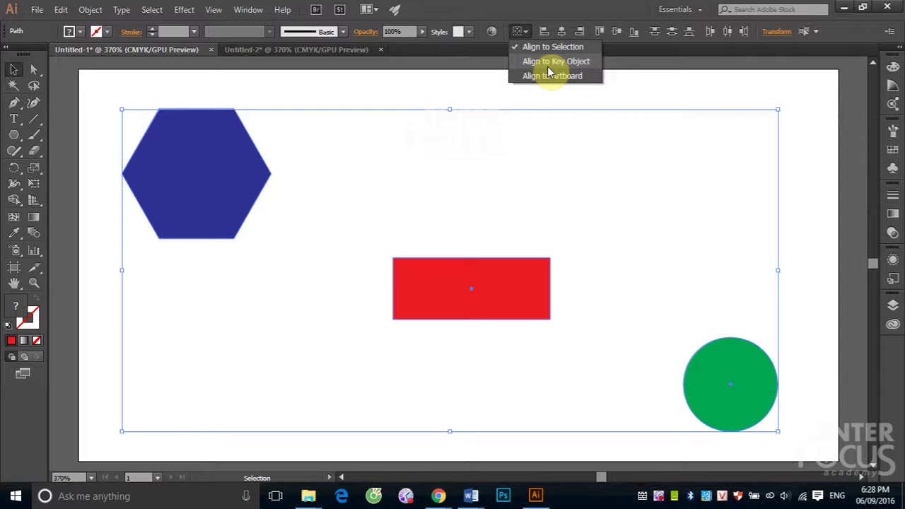
pyautogui.click(552, 62)
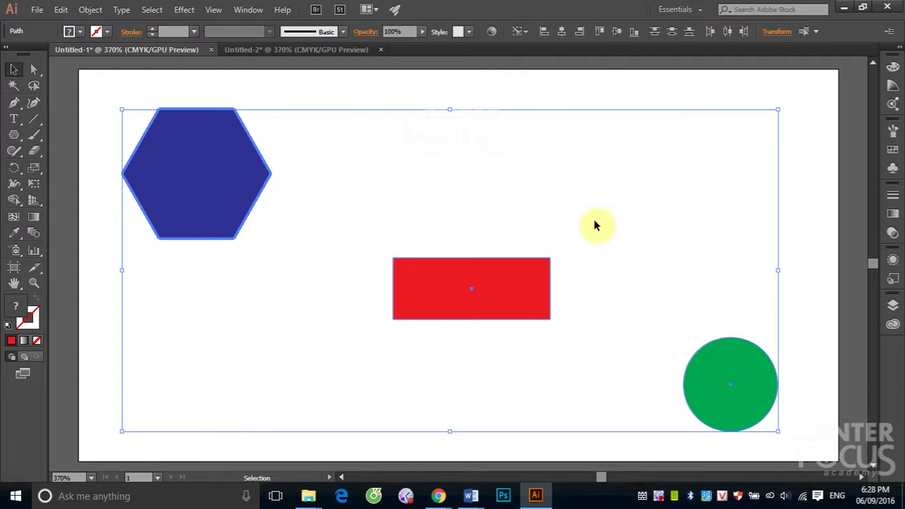
pyautogui.click(810, 167)
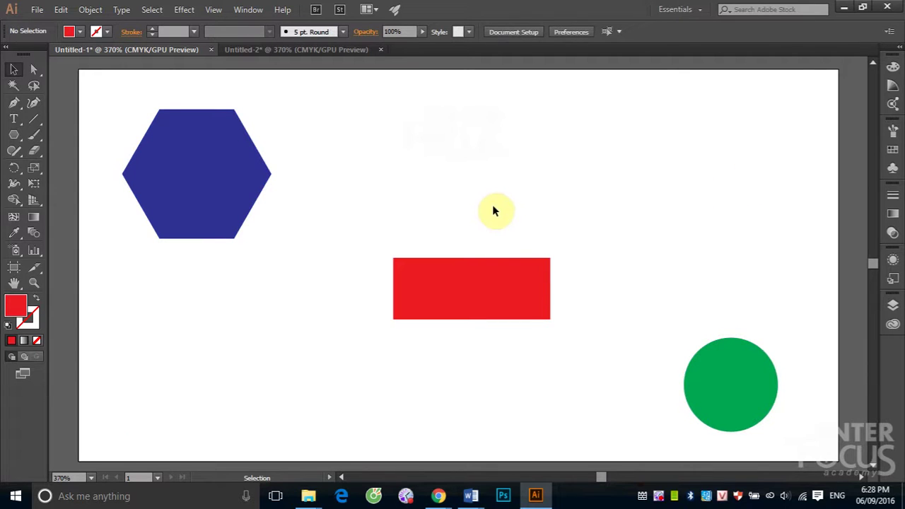
pyautogui.click(618, 33)
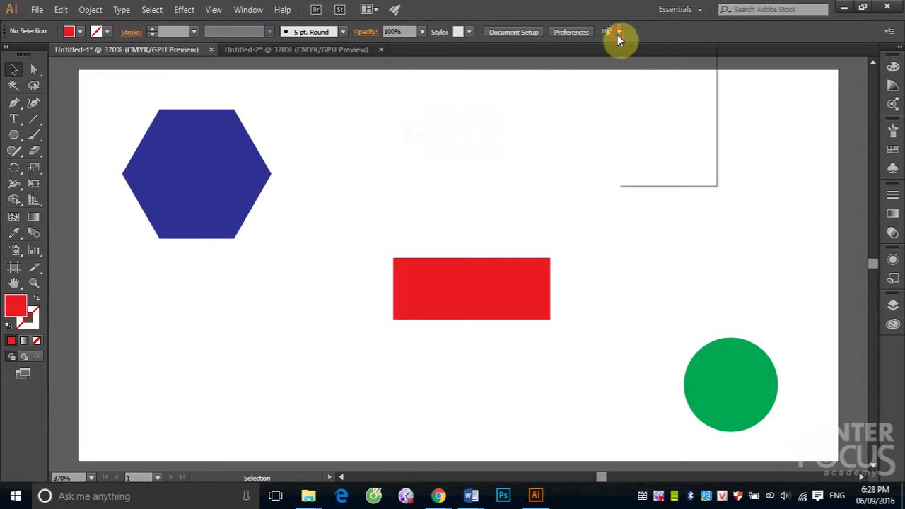
pyautogui.click(345, 129)
# Select all three shapes and make the red rectangle the key object.
pyautogui.moveTo(99, 85); pyautogui.dragTo(683, 382)
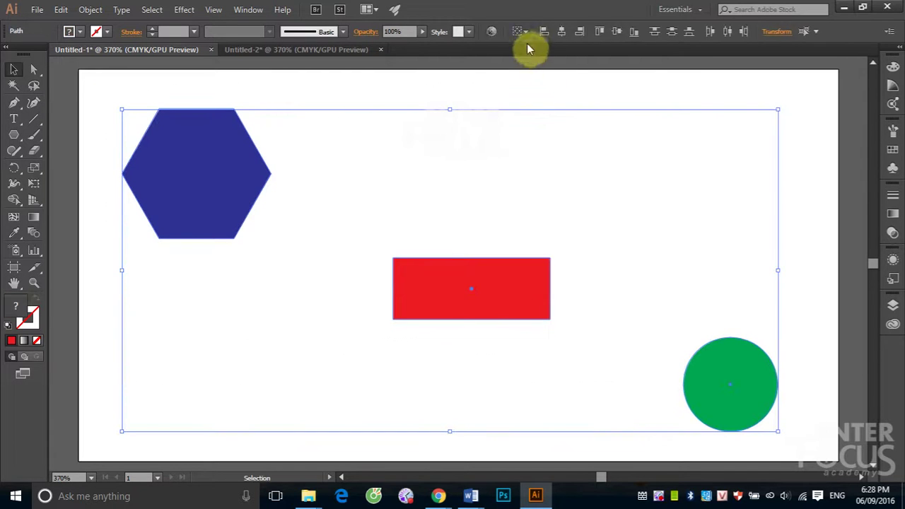
pyautogui.click(530, 33)
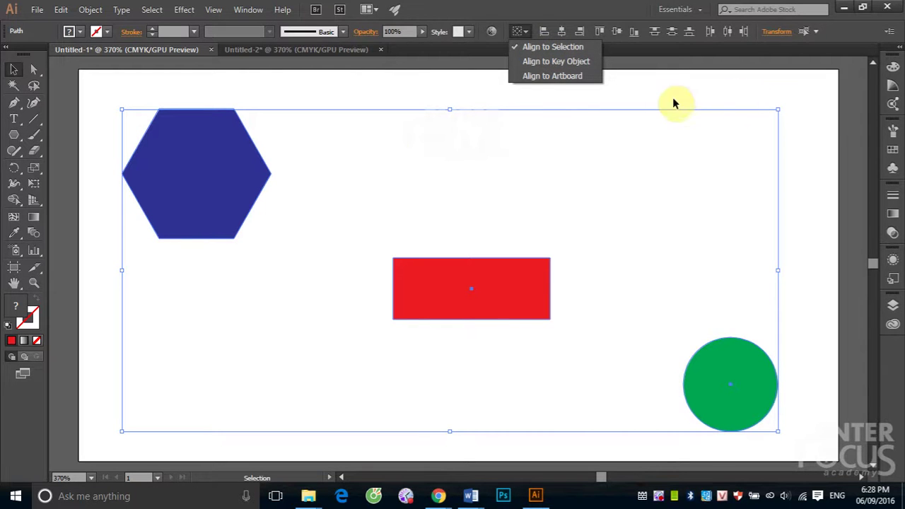
pyautogui.click(423, 293)
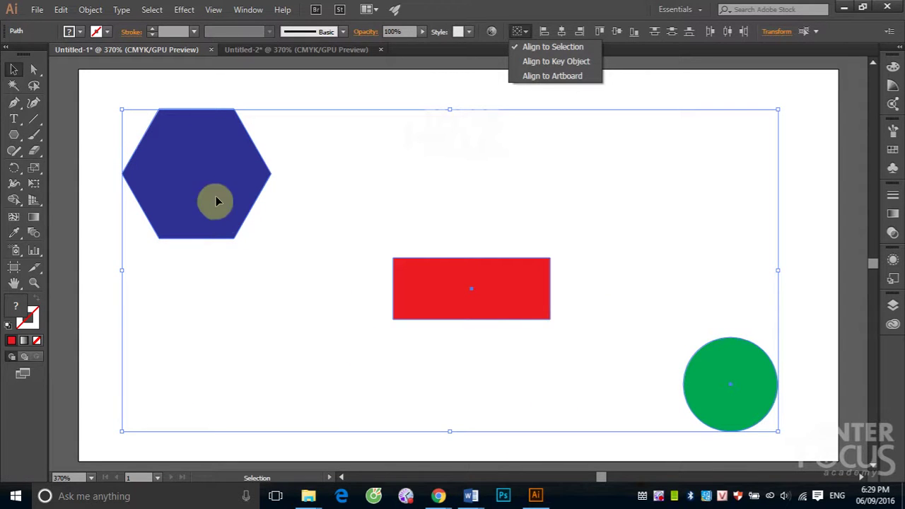
pyautogui.click(406, 288)
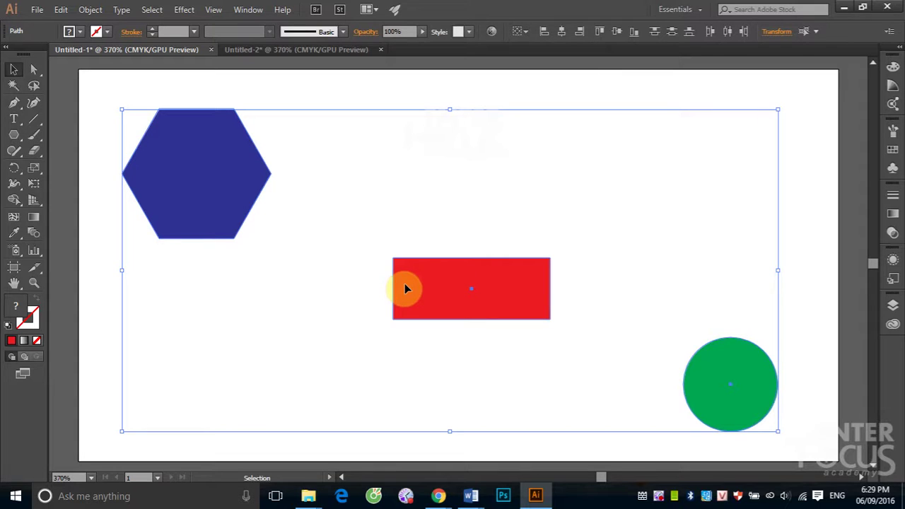
pyautogui.click(411, 285)
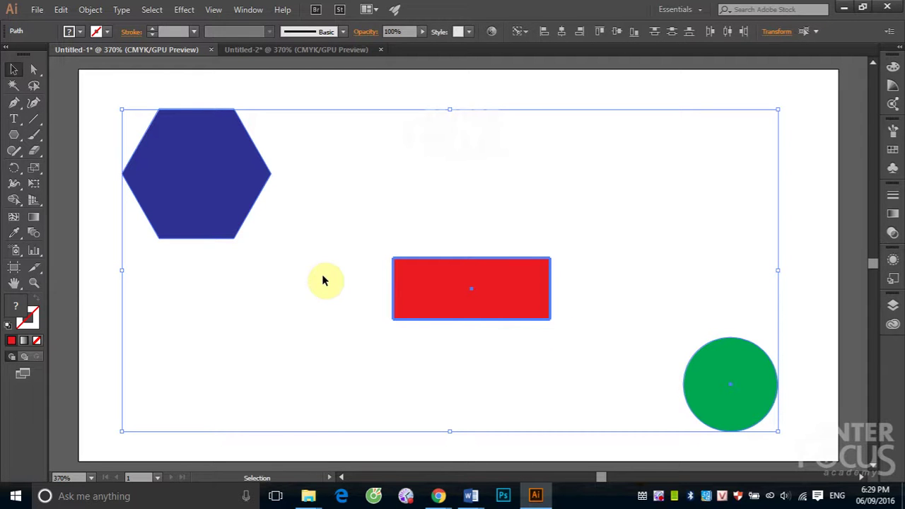
pyautogui.click(413, 287)
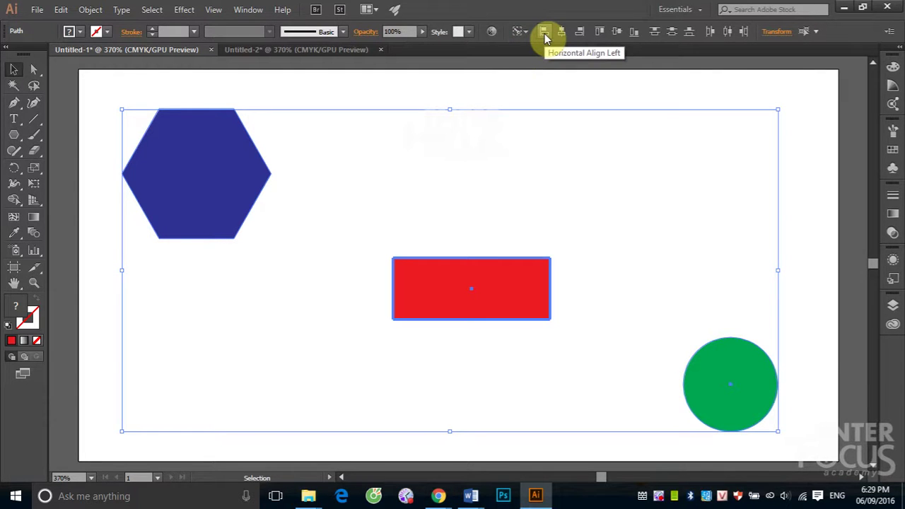
pyautogui.click(544, 33)
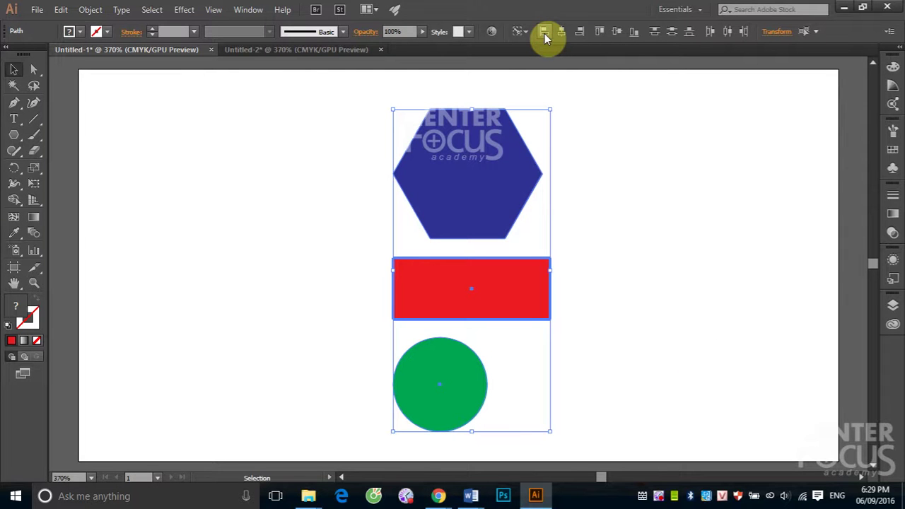
pyautogui.click(472, 301)
pyautogui.click(580, 33)
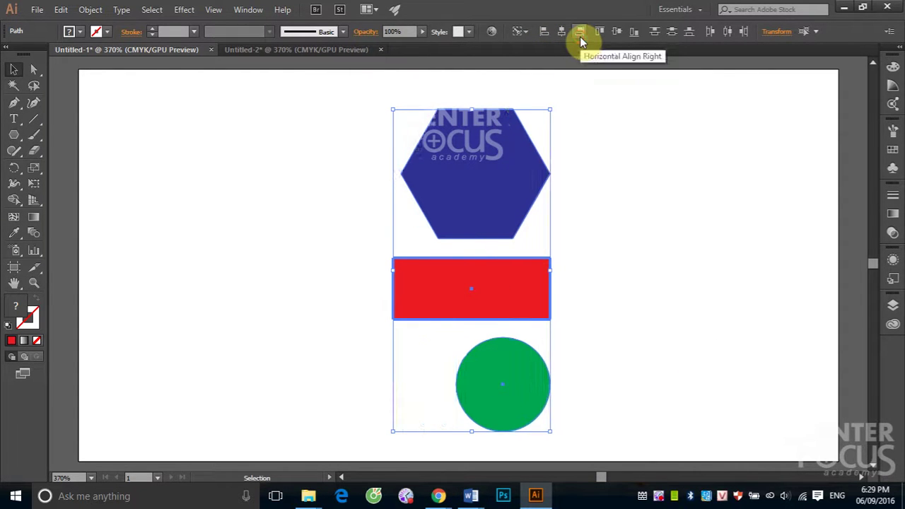
pyautogui.click(562, 32)
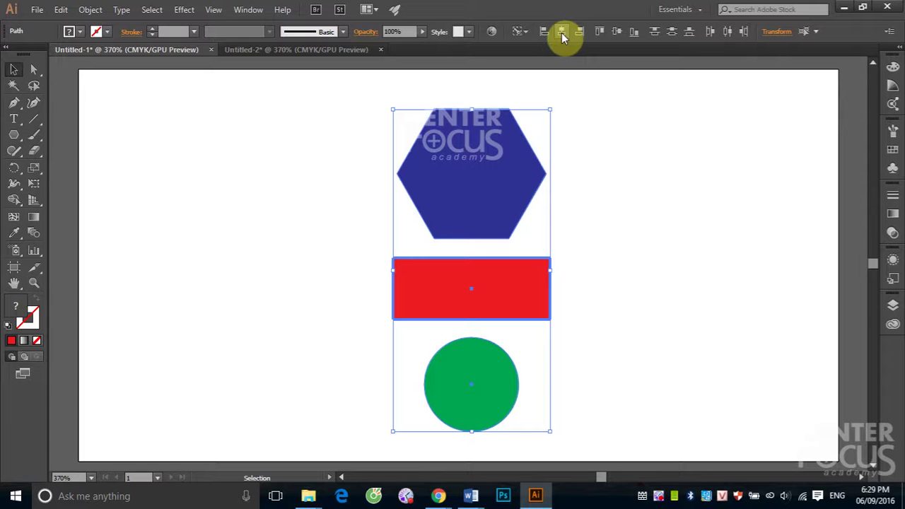
pyautogui.hotkey('ctrl', 'z')
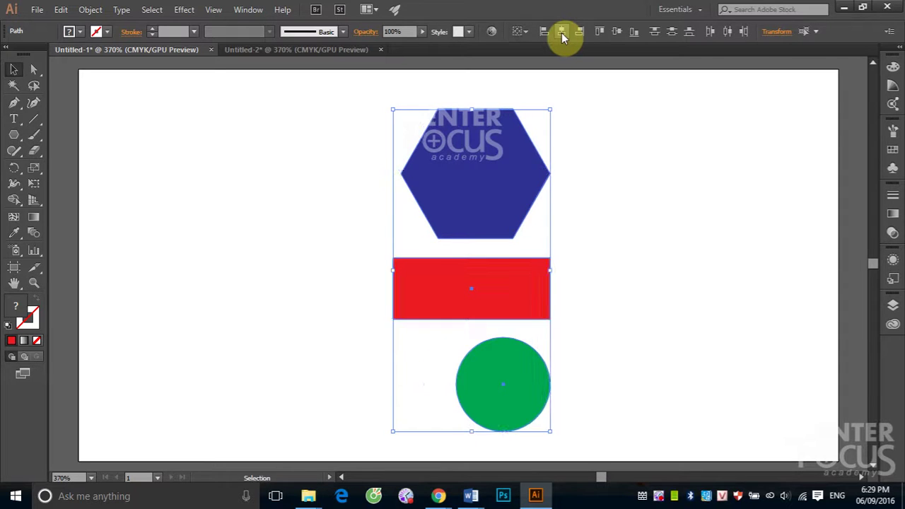
pyautogui.hotkey('ctrl', 'z')
pyautogui.hotkey('ctrl', 'z')
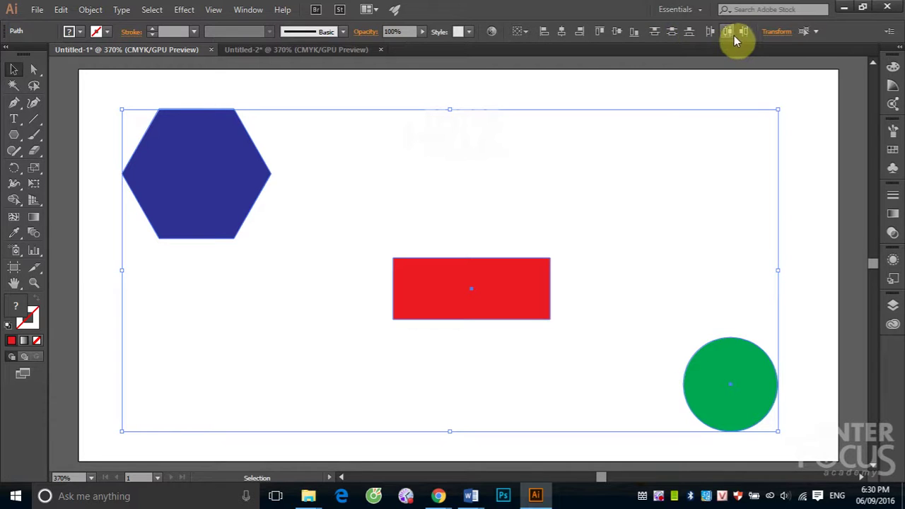
pyautogui.click(818, 117)
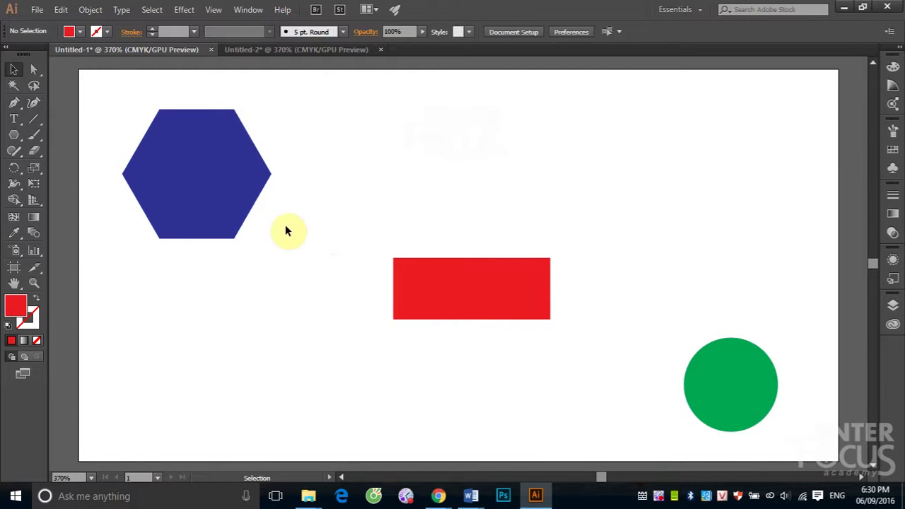
# Set Align To Artboard, select all three shapes, and apply Vertical Distribute Top.
pyautogui.click(210, 191)
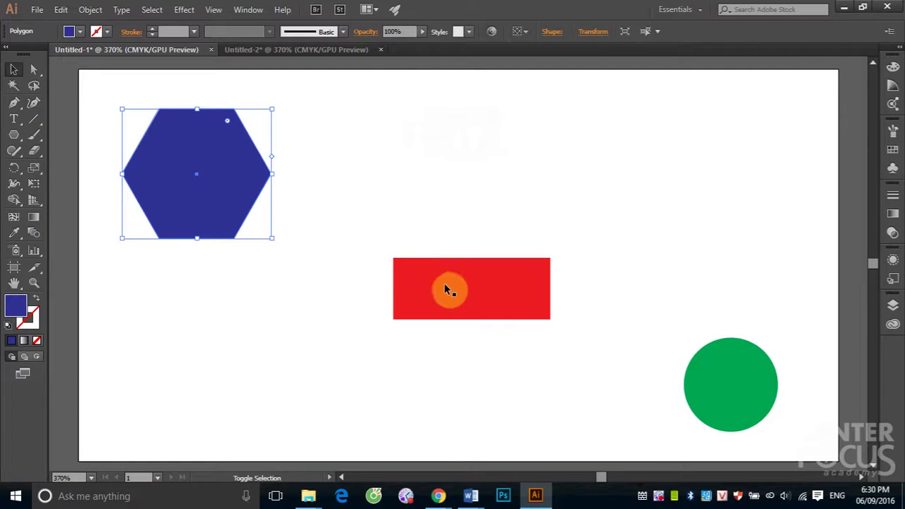
pyautogui.click(525, 34)
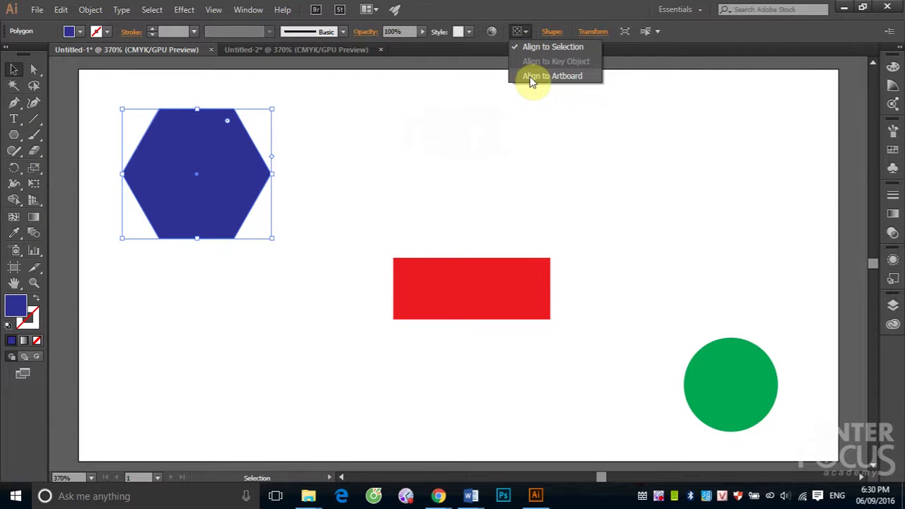
pyautogui.click(532, 75)
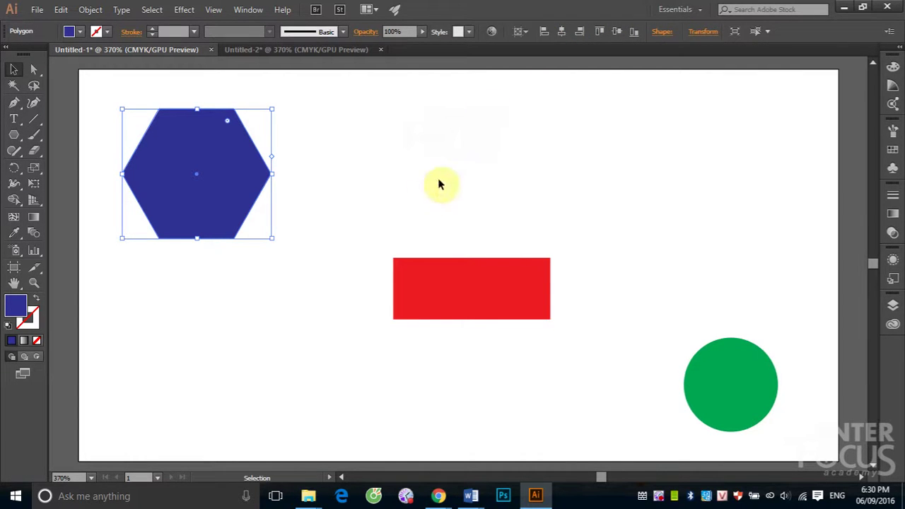
pyautogui.keyDown('shift'); pyautogui.click(445, 296); pyautogui.keyUp('shift')
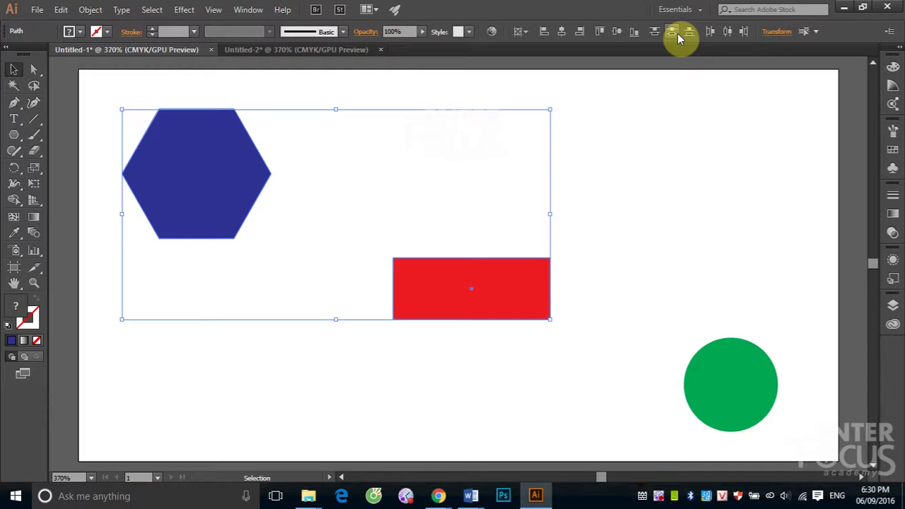
pyautogui.click(708, 113)
pyautogui.moveTo(104, 99); pyautogui.dragTo(779, 421)
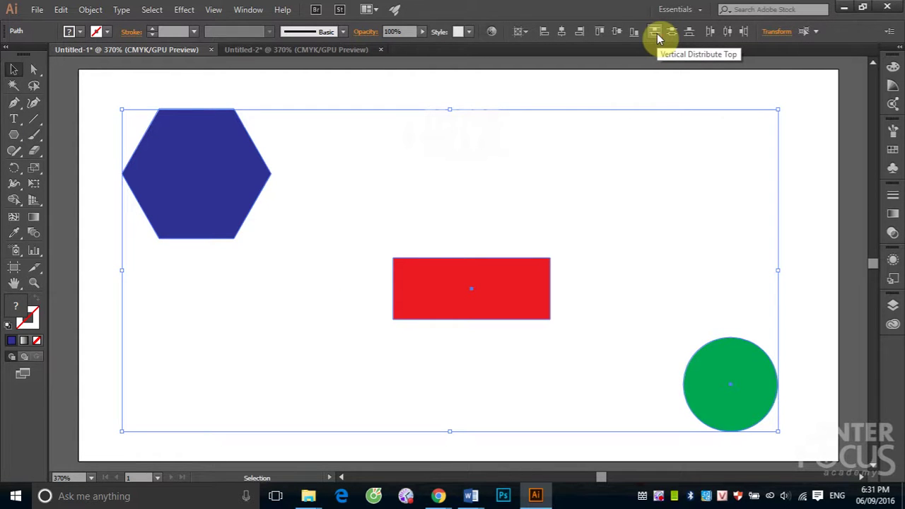
pyautogui.click(656, 33)
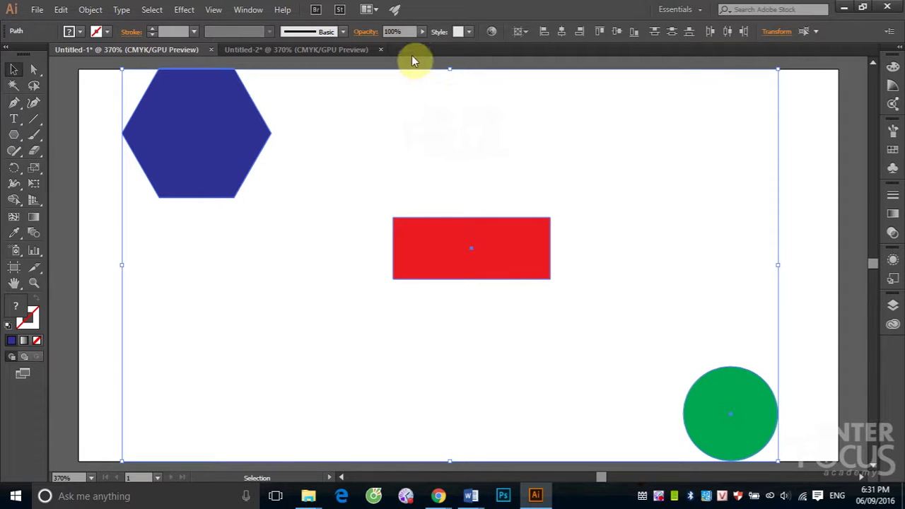
# Show rulers and add horizontal guides at the red rectangle's and green circle's top edges.
pyautogui.hotkey('ctrl', 'r')
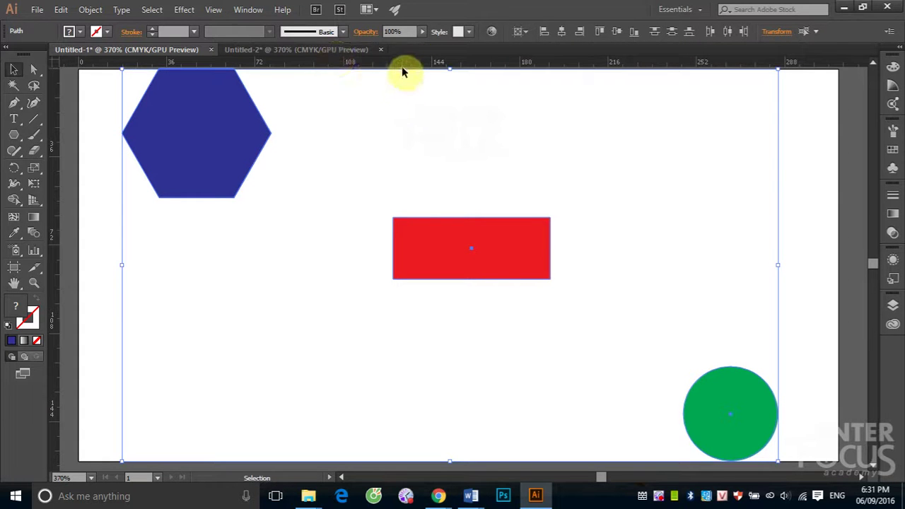
pyautogui.moveTo(403, 70); pyautogui.dragTo(414, 219)
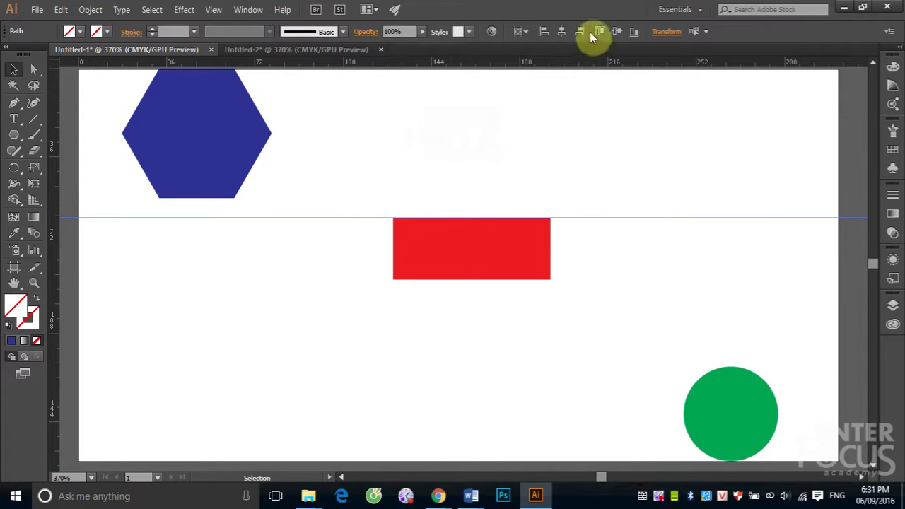
pyautogui.moveTo(584, 66); pyautogui.dragTo(614, 366)
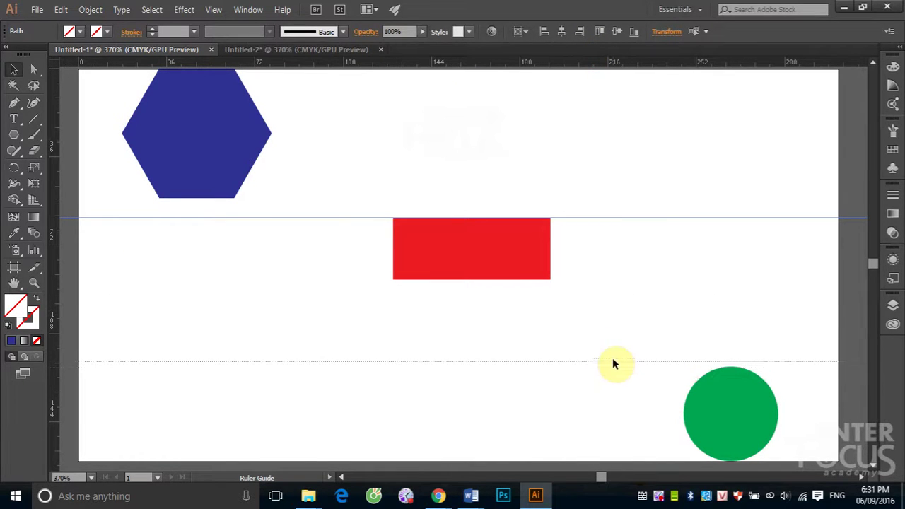
pyautogui.moveTo(613, 363); pyautogui.dragTo(614, 366)
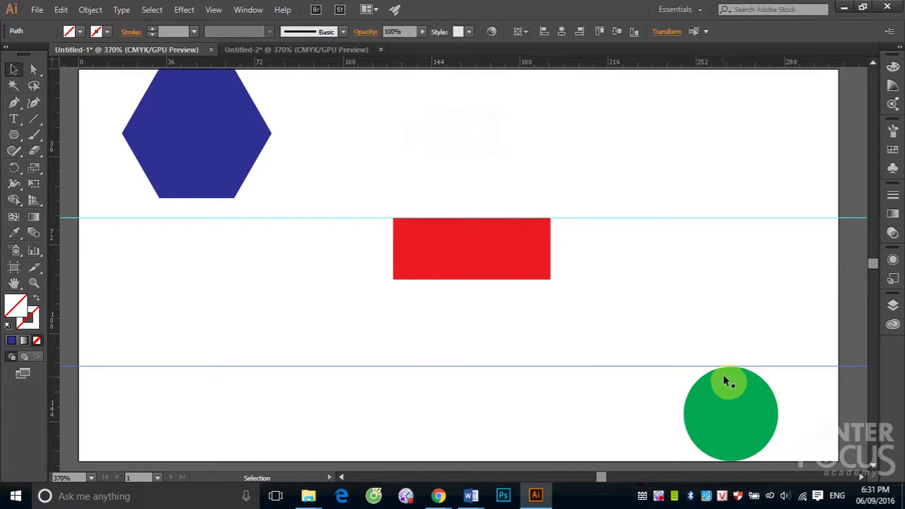
pyautogui.click(406, 155)
# Shift-select the hexagon, rectangle and circle, and open the Align To choices.
pyautogui.click(232, 146)
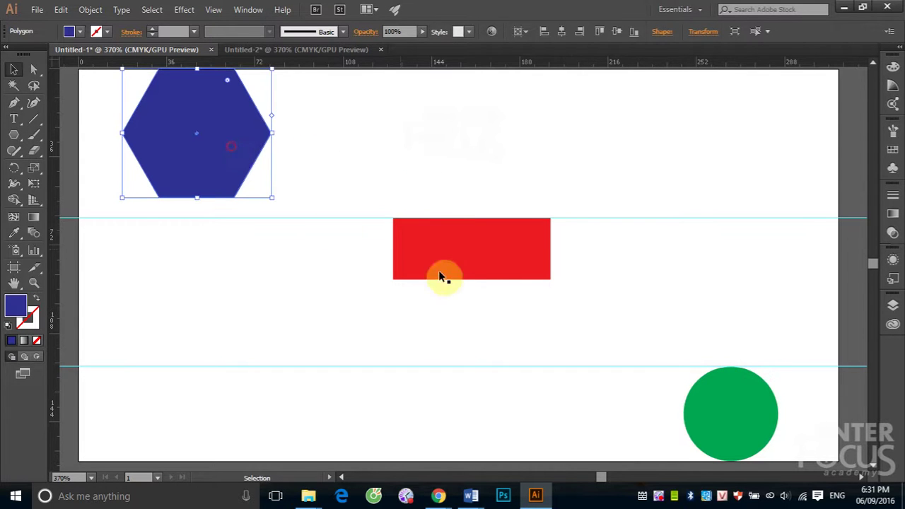
pyautogui.keyDown('shift'); pyautogui.click(479, 267); pyautogui.keyUp('shift')
pyautogui.keyDown('shift'); pyautogui.click(705, 412); pyautogui.keyUp('shift')
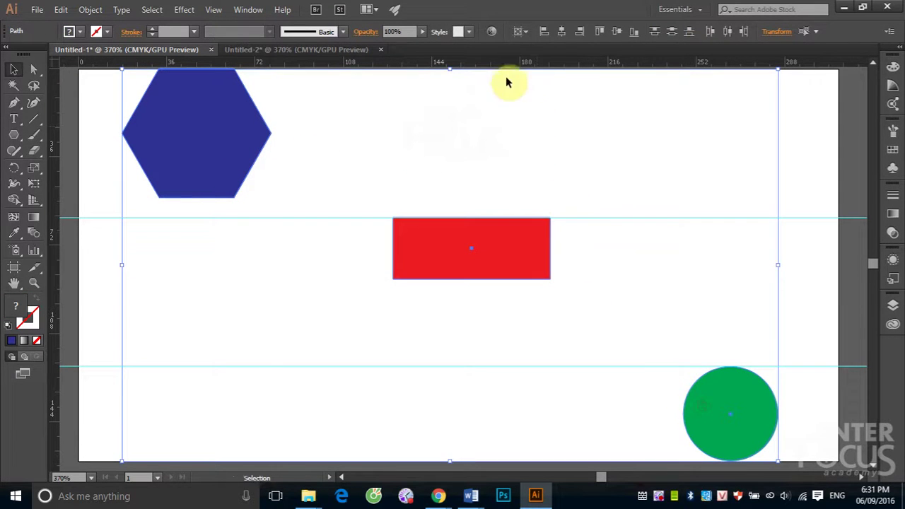
pyautogui.click(525, 33)
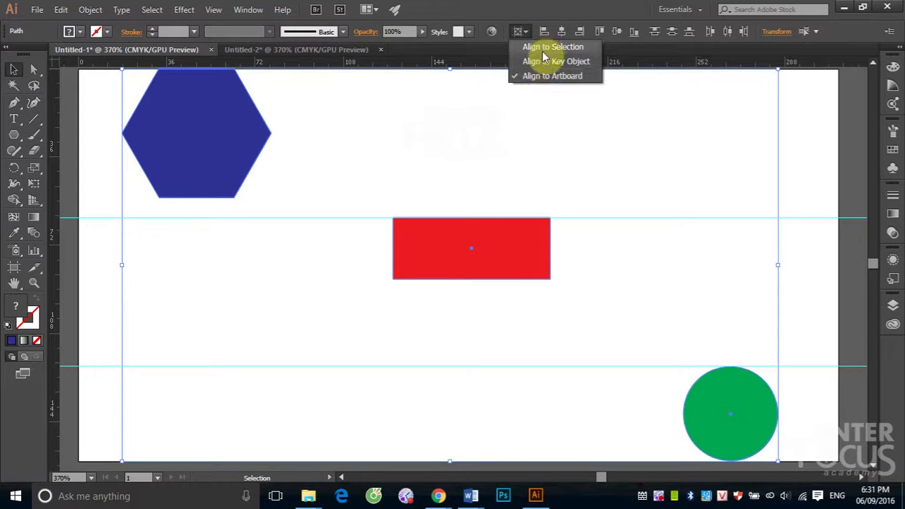
# Reposition the blue hexagon, red rectangle and green circle, then hide the ruler guides.
pyautogui.click(545, 47)
pyautogui.click(467, 140)
pyautogui.moveTo(239, 155); pyautogui.dragTo(277, 190)
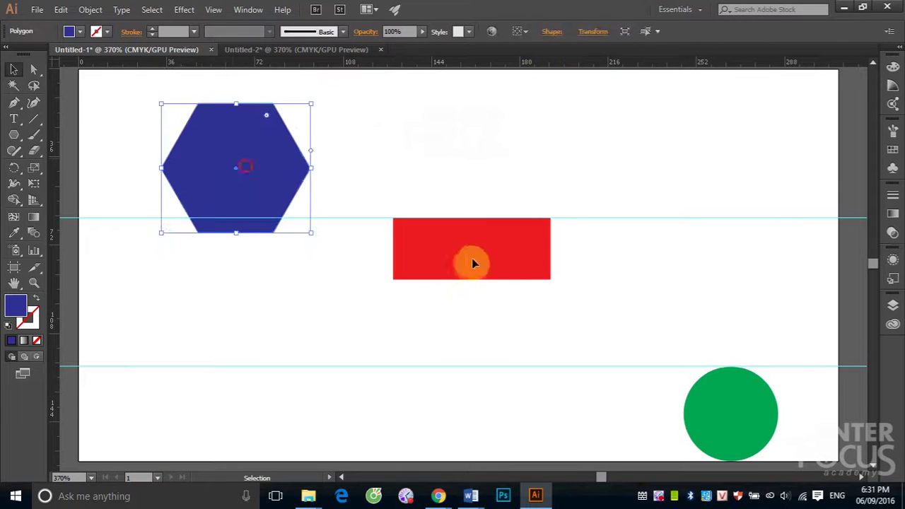
pyautogui.moveTo(472, 260)
pyautogui.mouseDown()
pyautogui.moveTo(501, 292)
pyautogui.moveTo(521, 181)
pyautogui.mouseUp()
pyautogui.moveTo(738, 405); pyautogui.dragTo(645, 360)
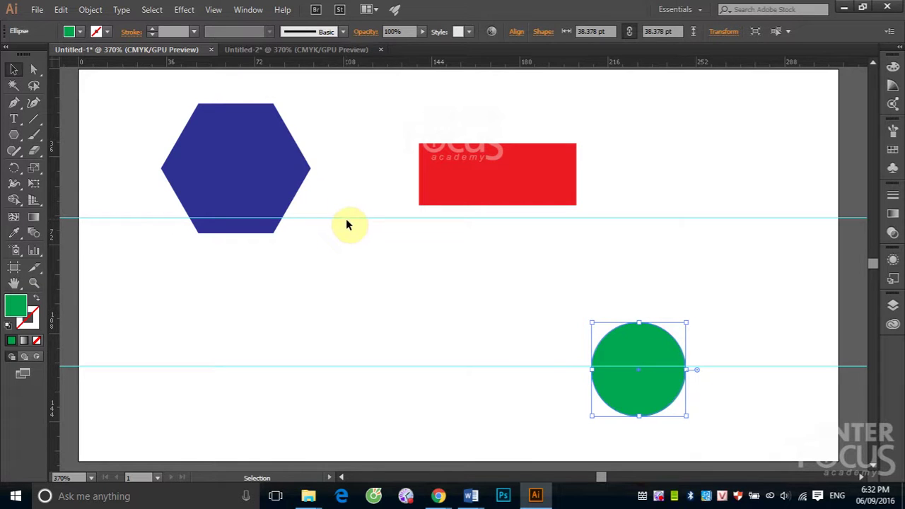
pyautogui.hotkey('ctrl', ';')
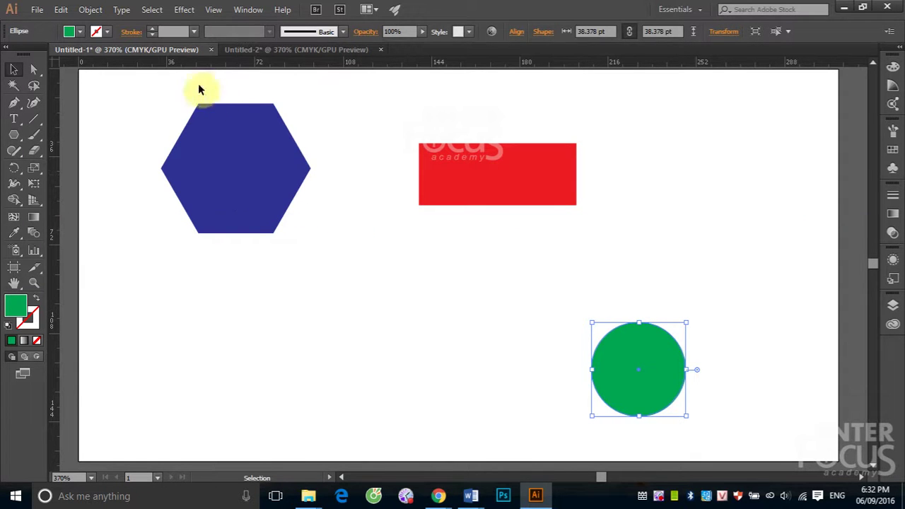
# Select all three shapes and distribute their top edges evenly vertically.
pyautogui.moveTo(198, 84); pyautogui.dragTo(632, 372)
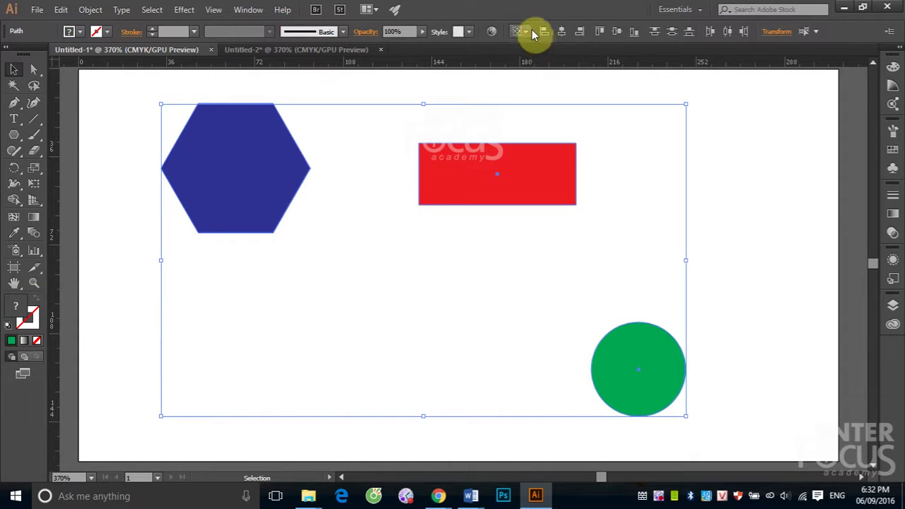
pyautogui.click(529, 32)
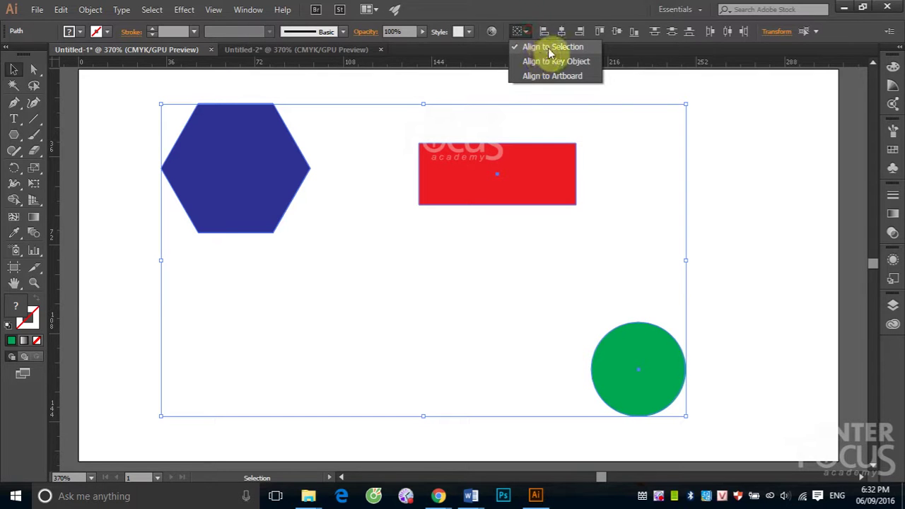
pyautogui.click(654, 35)
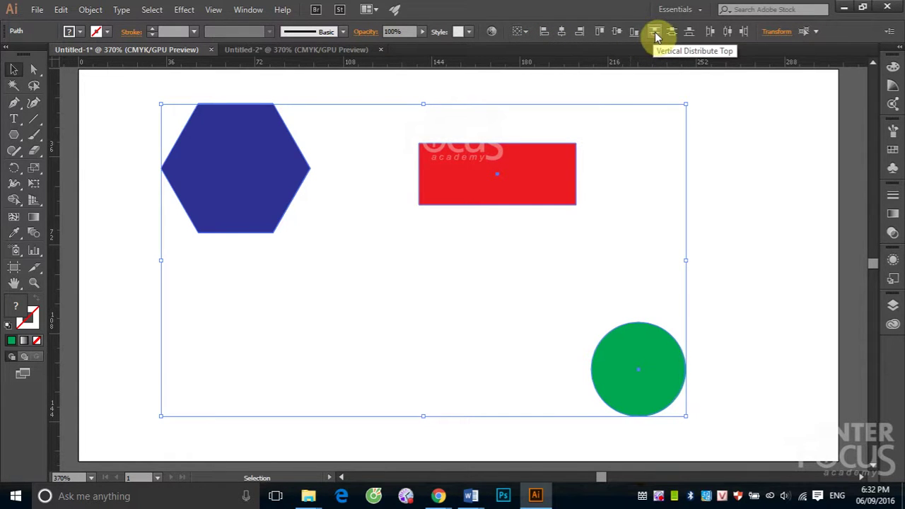
pyautogui.click(655, 33)
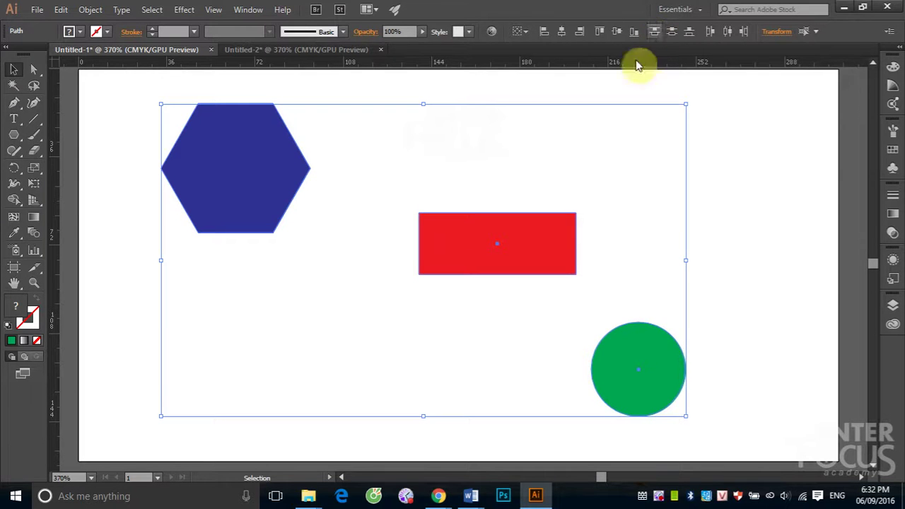
pyautogui.click(468, 234)
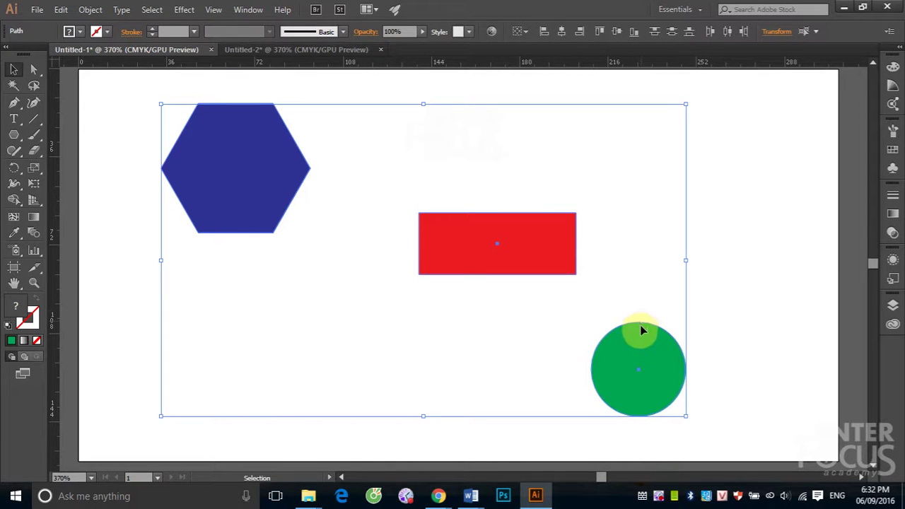
# Add a horizontal guide at the rectangle's top edge, show guides and delete the misplaced old guide.
pyautogui.moveTo(506, 70); pyautogui.dragTo(521, 223)
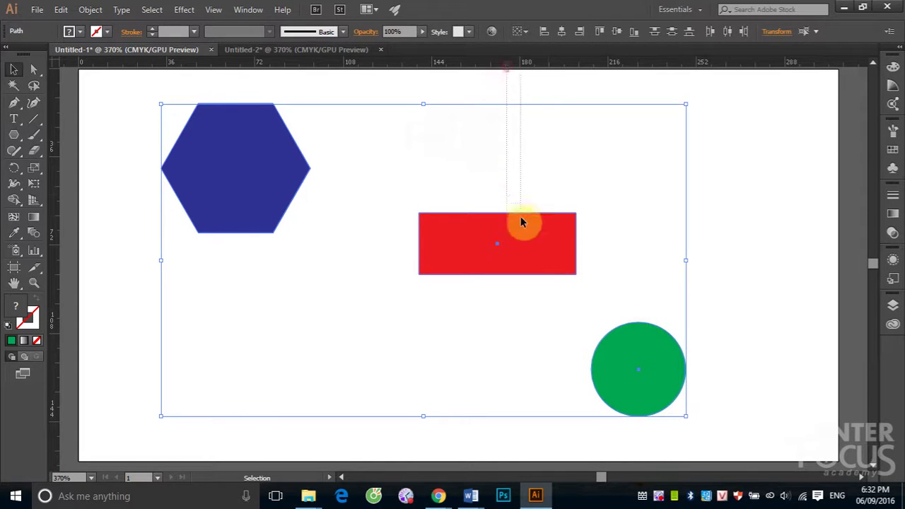
pyautogui.moveTo(507, 62); pyautogui.dragTo(508, 214)
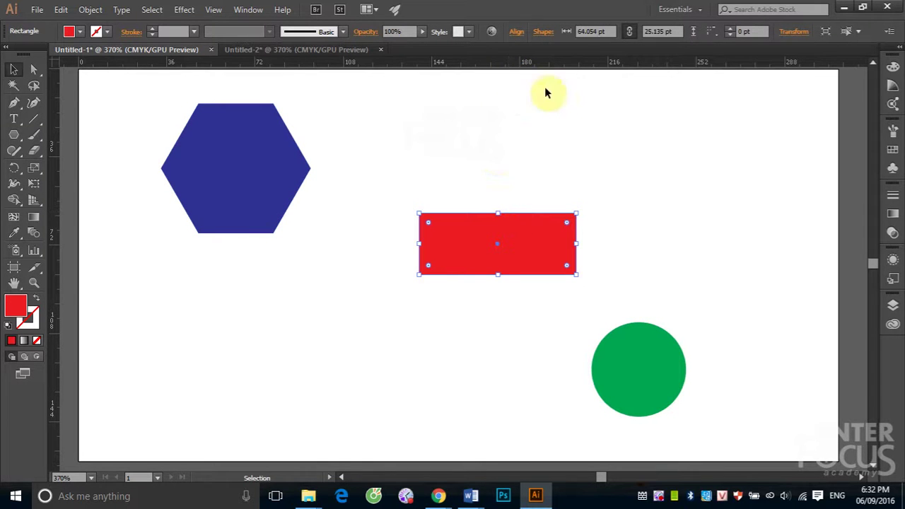
pyautogui.hotkey('ctrl', ';')
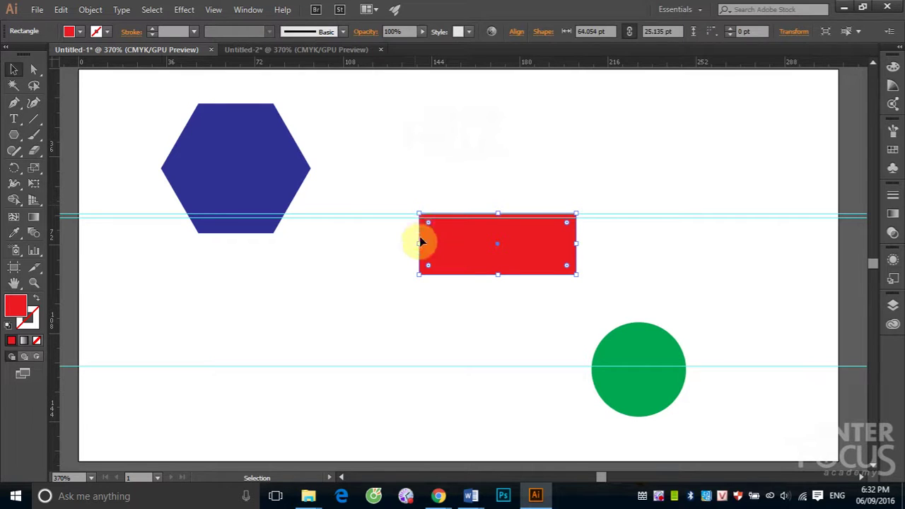
pyautogui.click(404, 217)
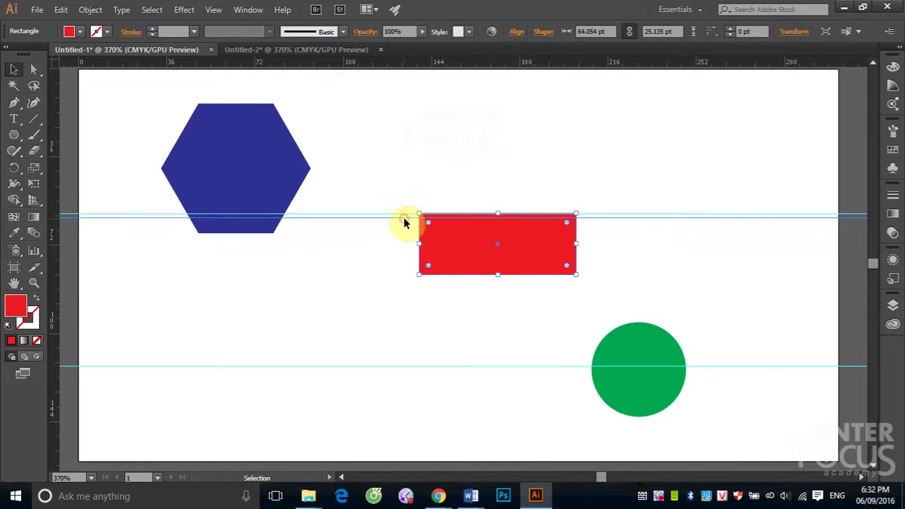
pyautogui.press('Delete')
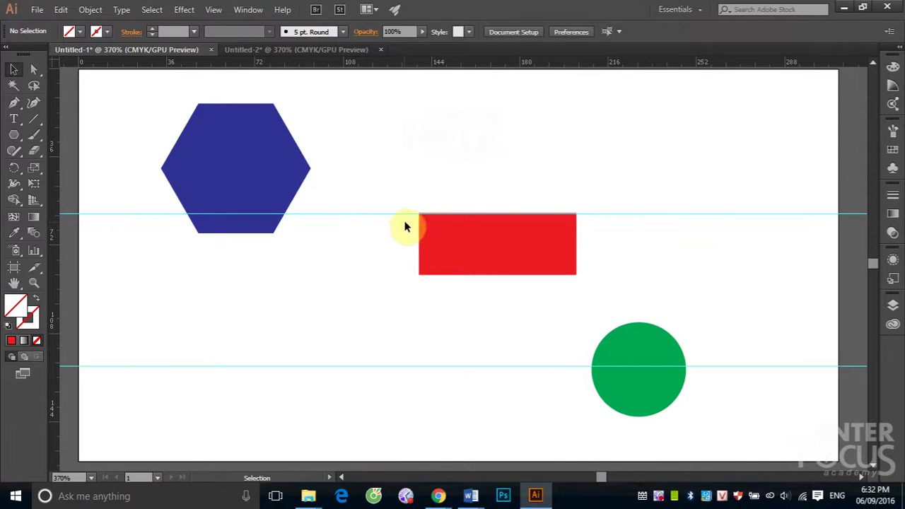
# Add horizontal guides at the circle's and hexagon's tops, delete the old lower guide, and select the hexagon.
pyautogui.moveTo(636, 71); pyautogui.dragTo(638, 321)
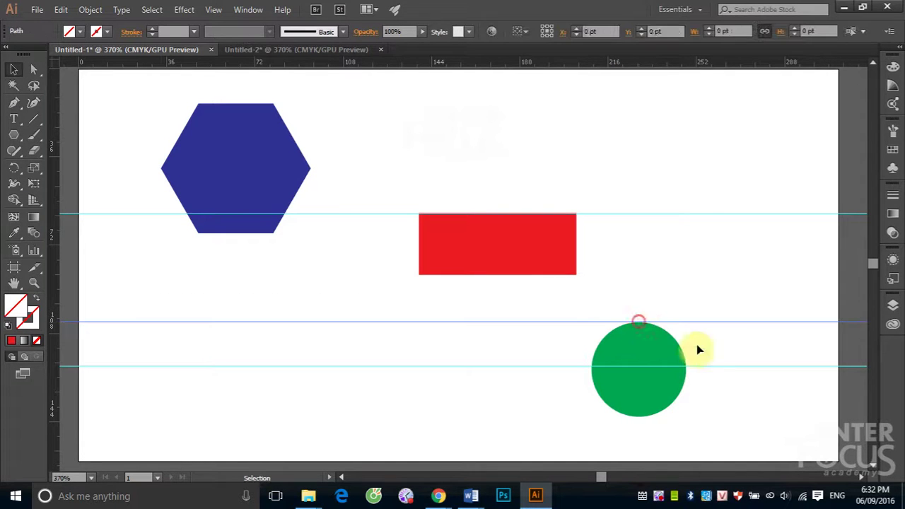
pyautogui.click(710, 366)
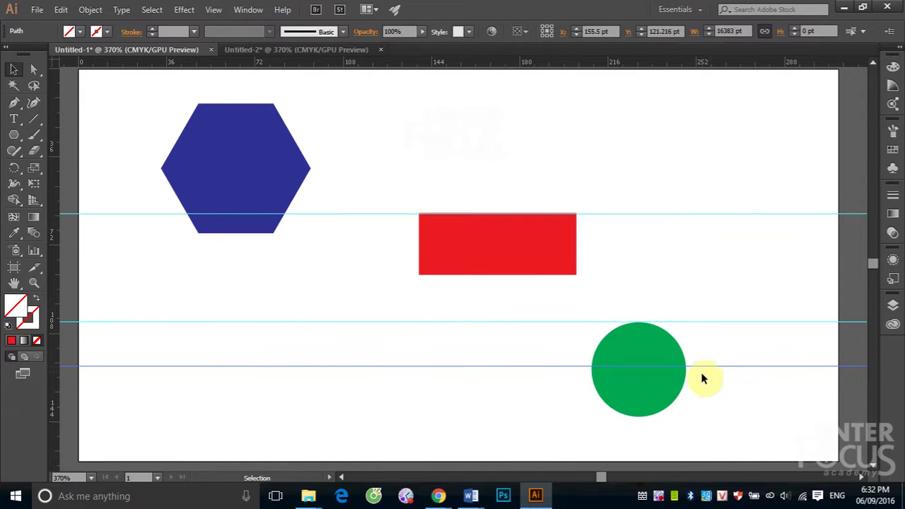
pyautogui.press('Delete')
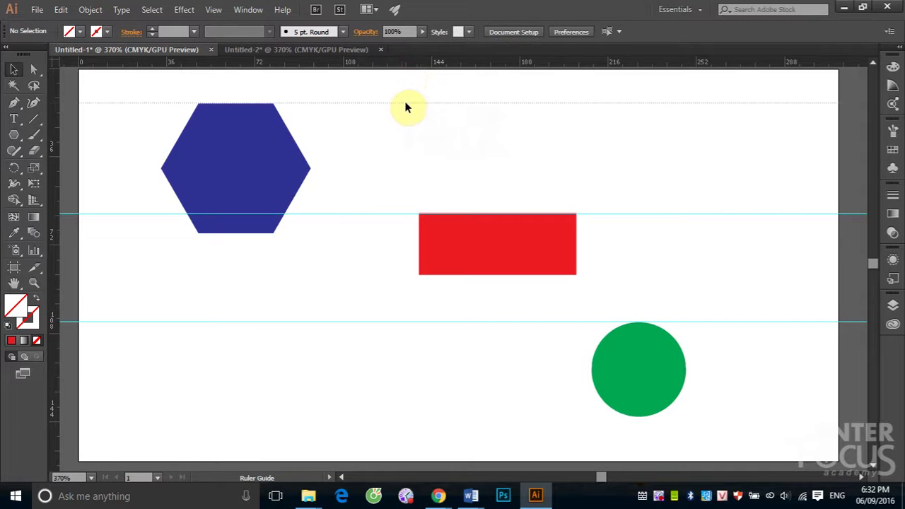
pyautogui.moveTo(402, 65); pyautogui.dragTo(405, 103)
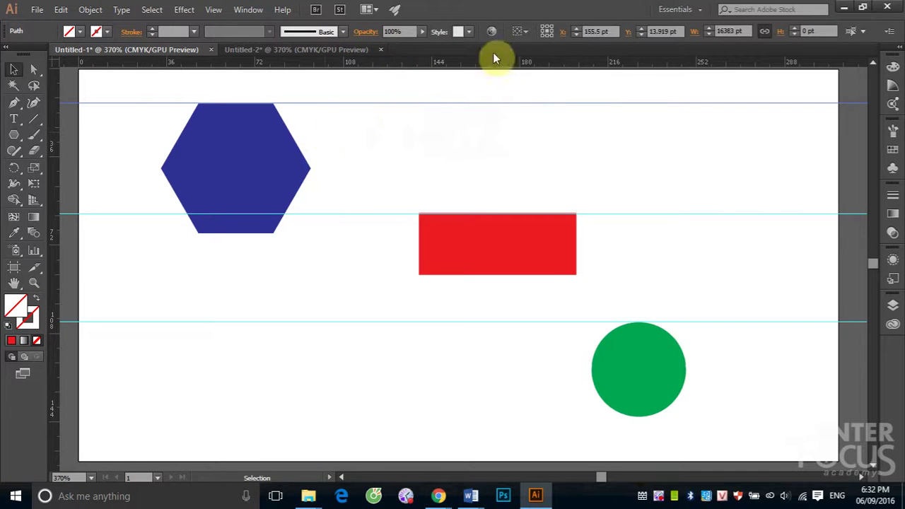
pyautogui.click(323, 141)
pyautogui.click(262, 162)
# Select the hexagon, rectangle and circle together and distribute their centres evenly horizontally.
pyautogui.keyDown('shift'); pyautogui.click(476, 273); pyautogui.keyUp('shift')
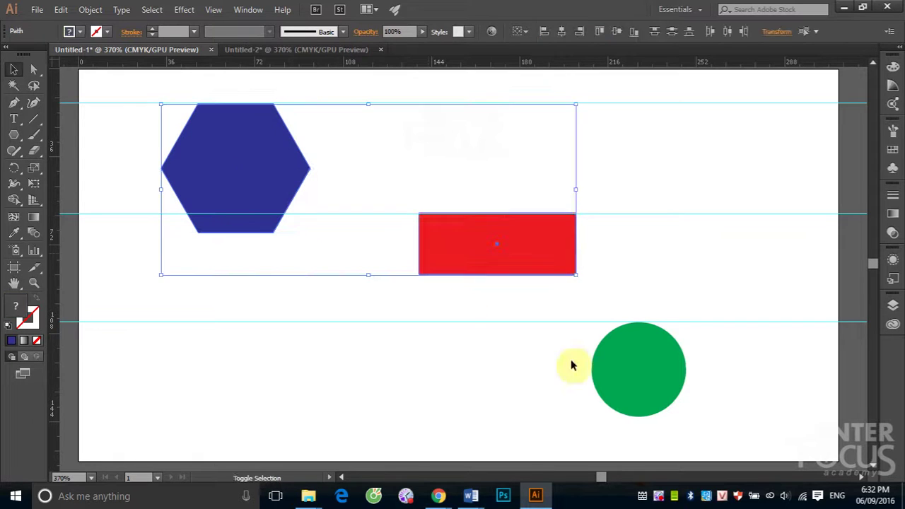
pyautogui.keyDown('shift'); pyautogui.click(613, 378); pyautogui.keyUp('shift')
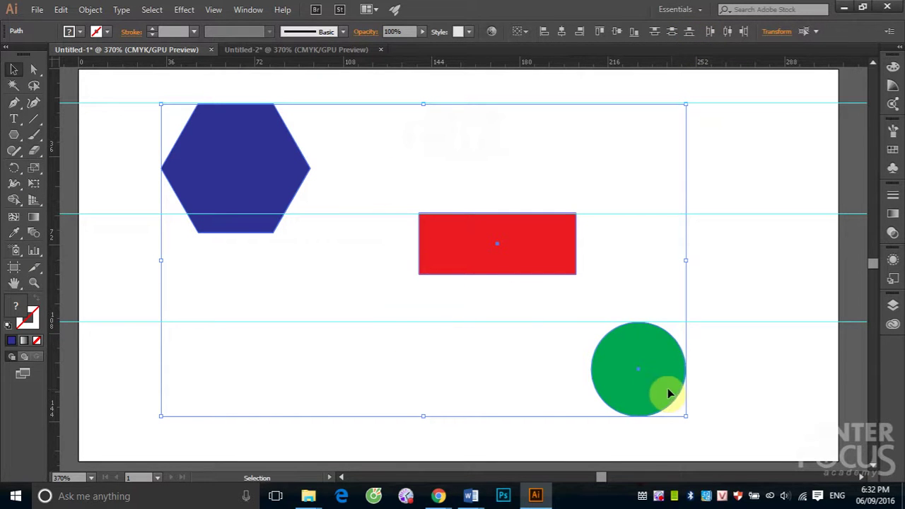
pyautogui.click(712, 33)
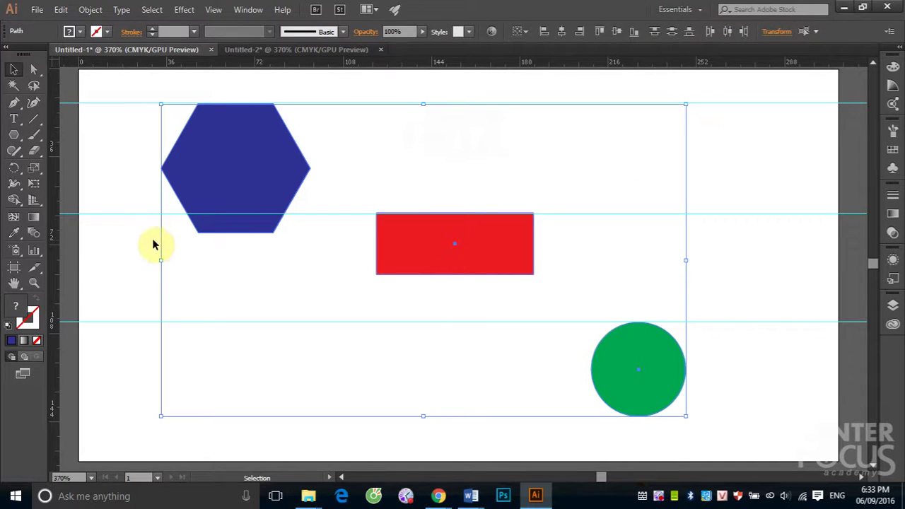
# Place vertical guides at the left edges of the hexagon, rectangle and circle.
pyautogui.moveTo(55, 248)
pyautogui.mouseDown()
pyautogui.moveTo(170, 242)
pyautogui.moveTo(163, 238)
pyautogui.mouseUp()
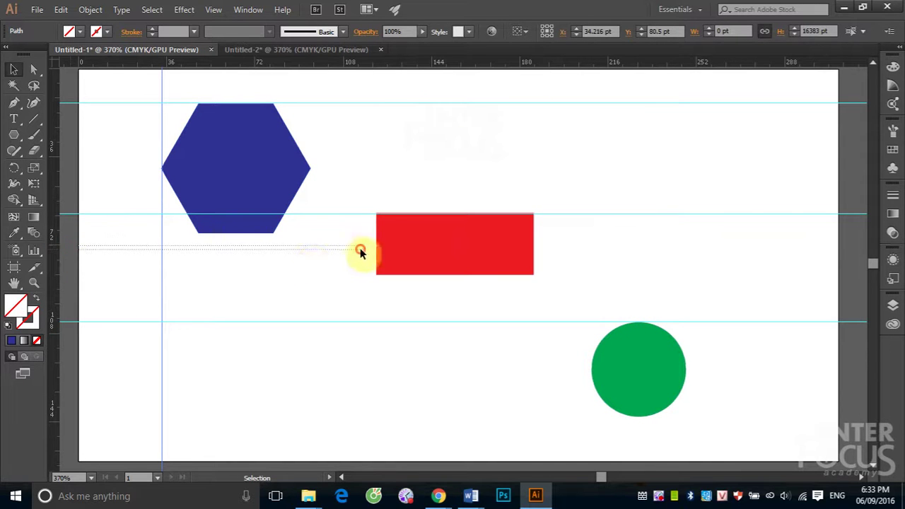
pyautogui.moveTo(54, 280); pyautogui.dragTo(376, 276)
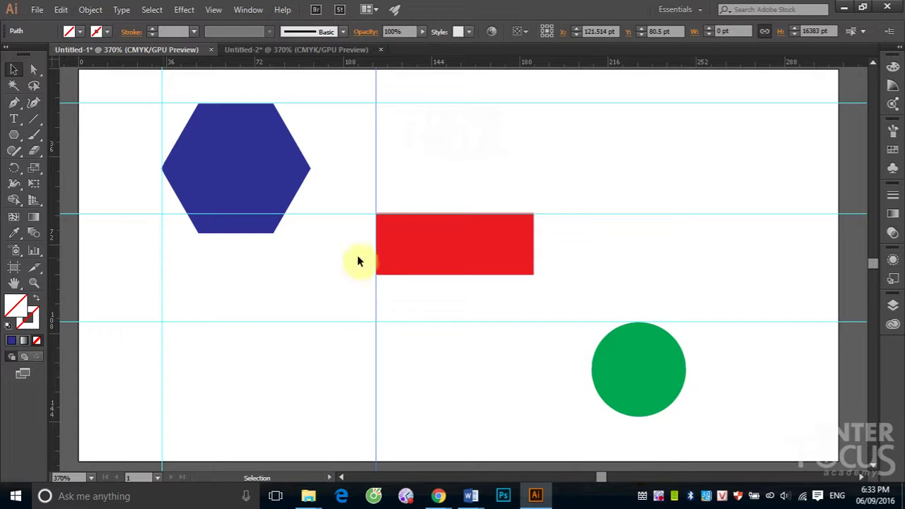
pyautogui.moveTo(55, 284)
pyautogui.mouseDown()
pyautogui.moveTo(450, 302)
pyautogui.moveTo(592, 298)
pyautogui.mouseUp()
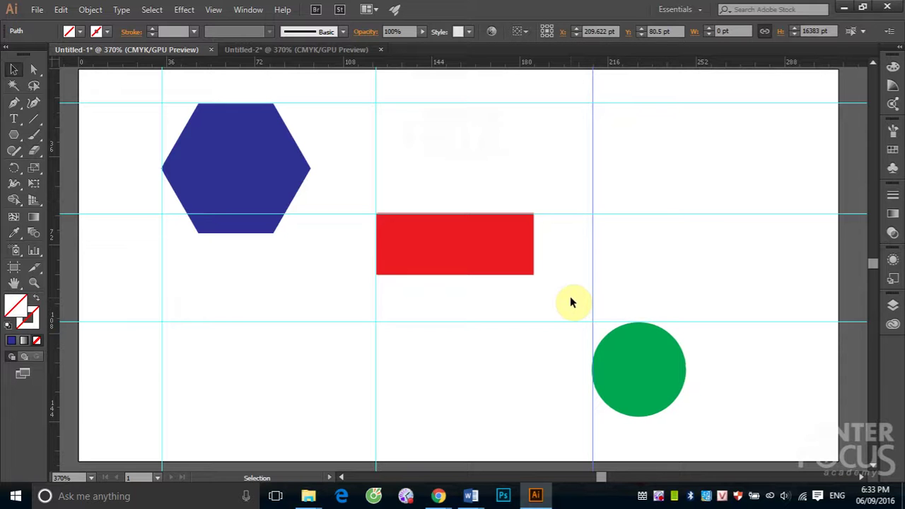
pyautogui.click(528, 32)
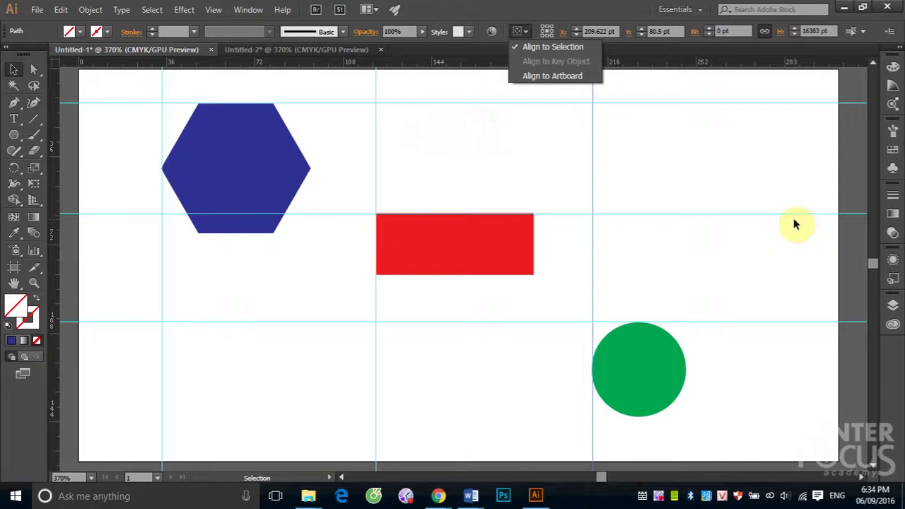
pyautogui.click(660, 496)
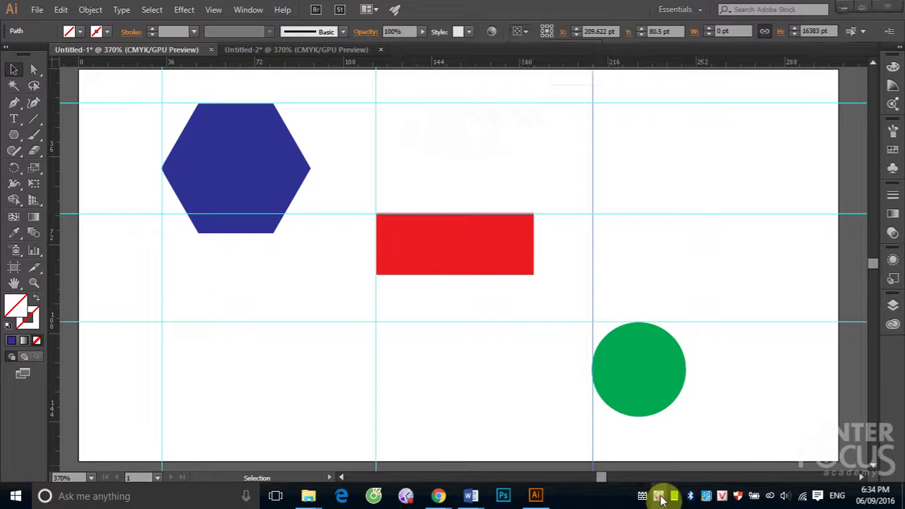